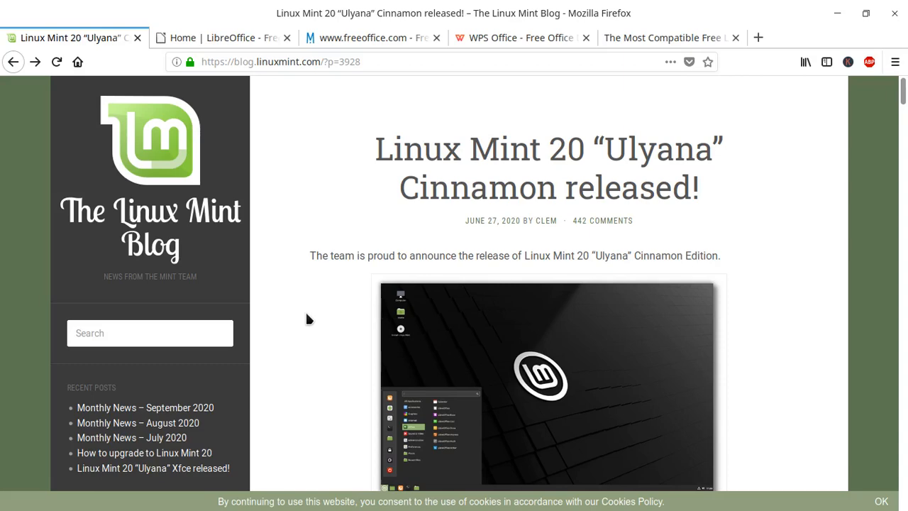
- Read through the Linux Mint 20 "Ulyana" Cinnamon release announcement, including its features and system requirements
scroll(338, 182, down, 3)
scroll(339, 183, down, 10)
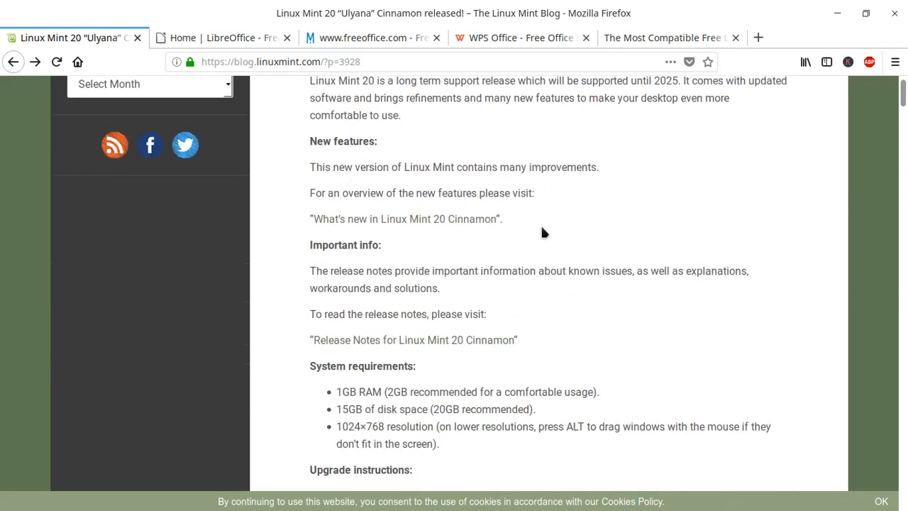
scroll(542, 228, up, 12)
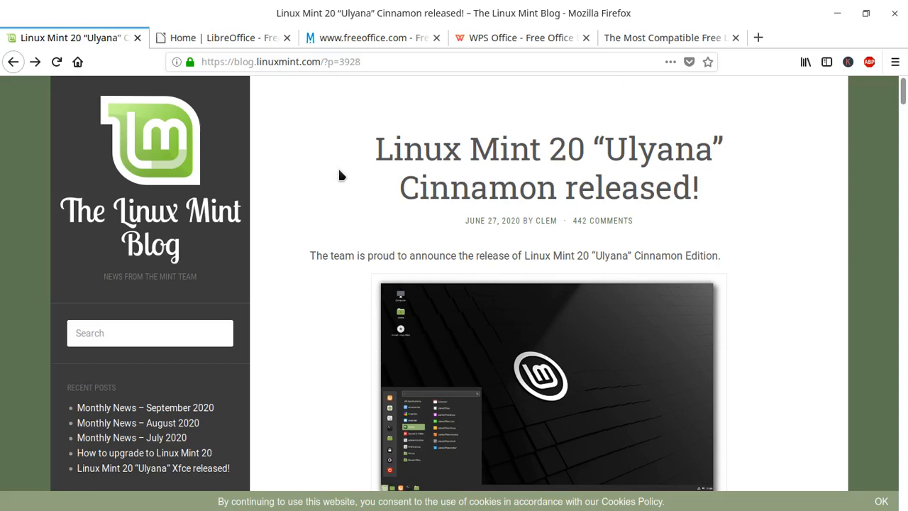
- Look over the LibreOffice homepage from its banner to the blog posts and feeds
click(200, 42)
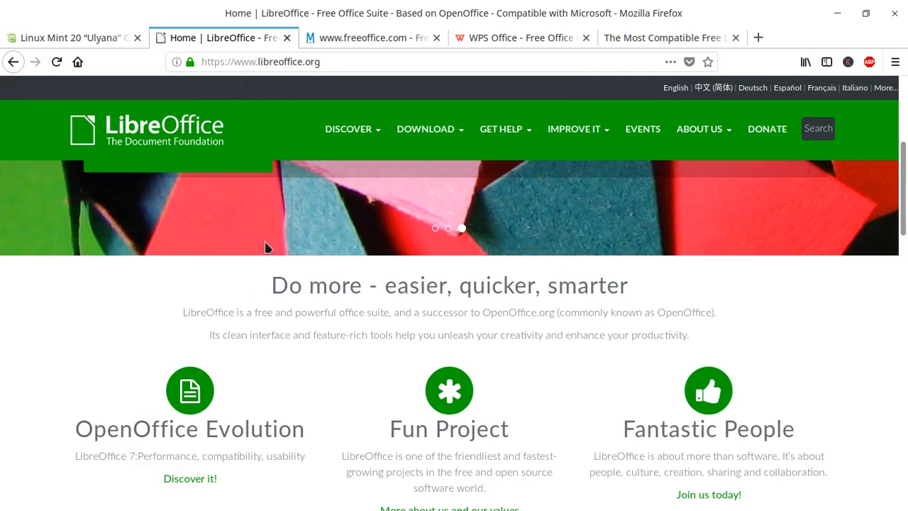
scroll(265, 245, up, 5)
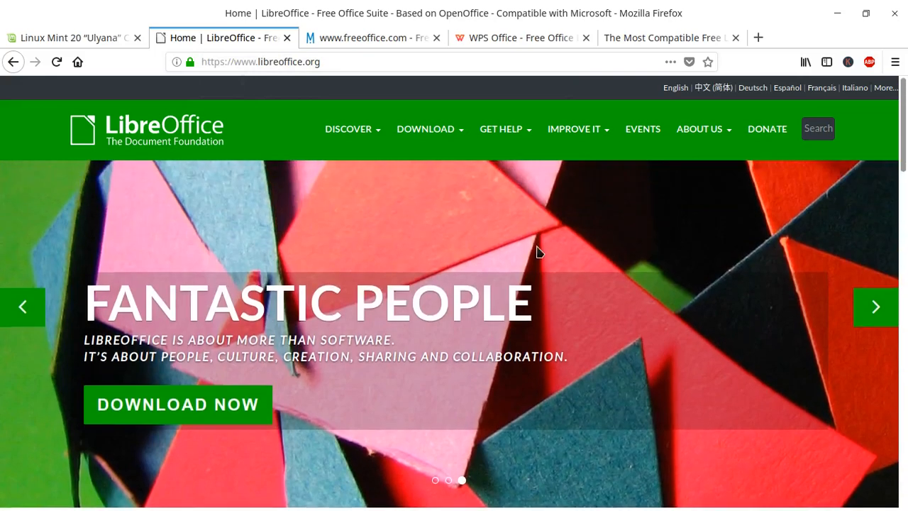
scroll(538, 251, down, 6)
scroll(537, 251, down, 3)
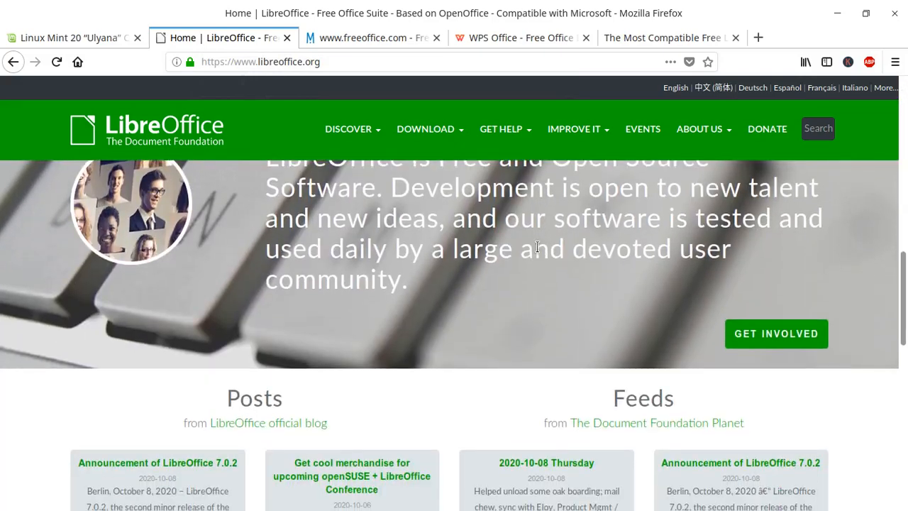
scroll(817, 309, down, 3)
scroll(817, 309, down, 2)
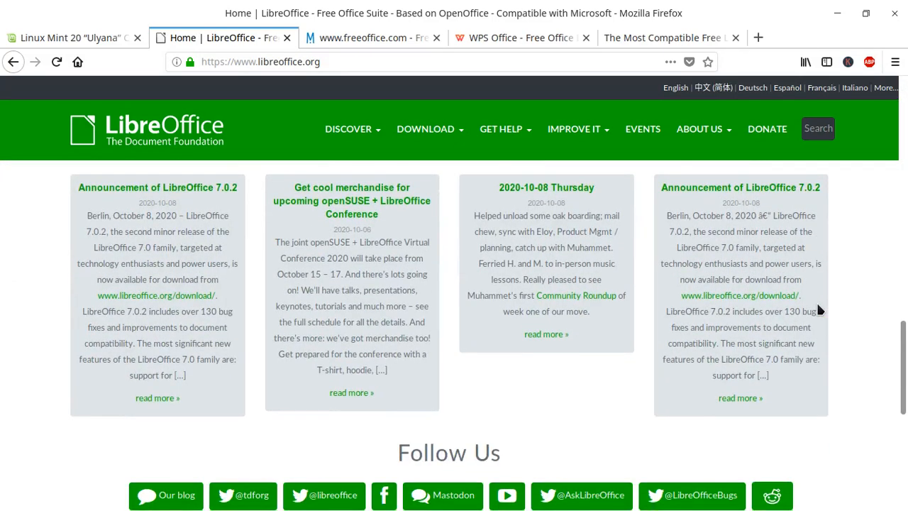
scroll(818, 309, up, 5)
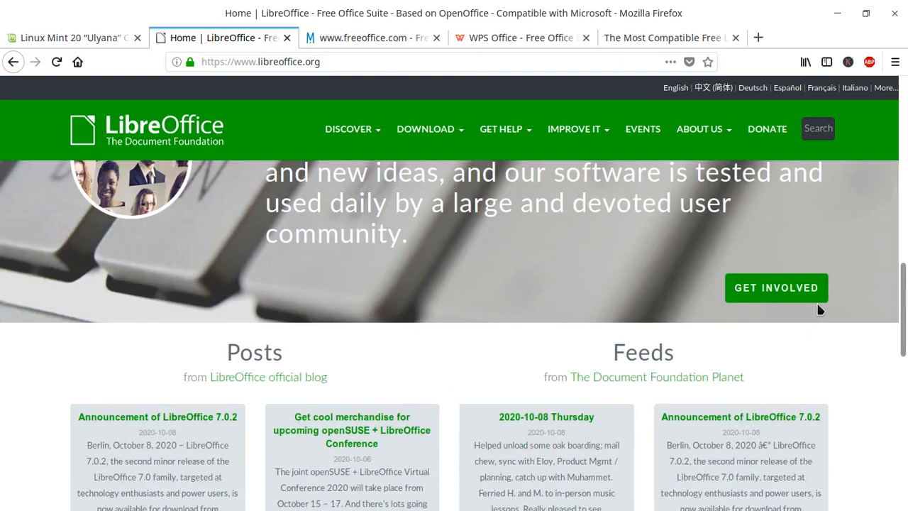
scroll(818, 309, up, 9)
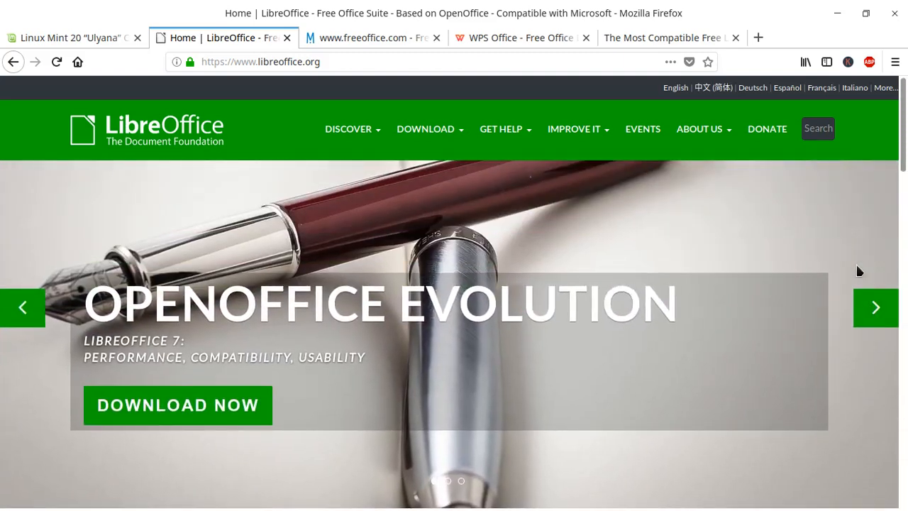
- Review the FreeOffice homepage, including its product description and system requirements
click(379, 42)
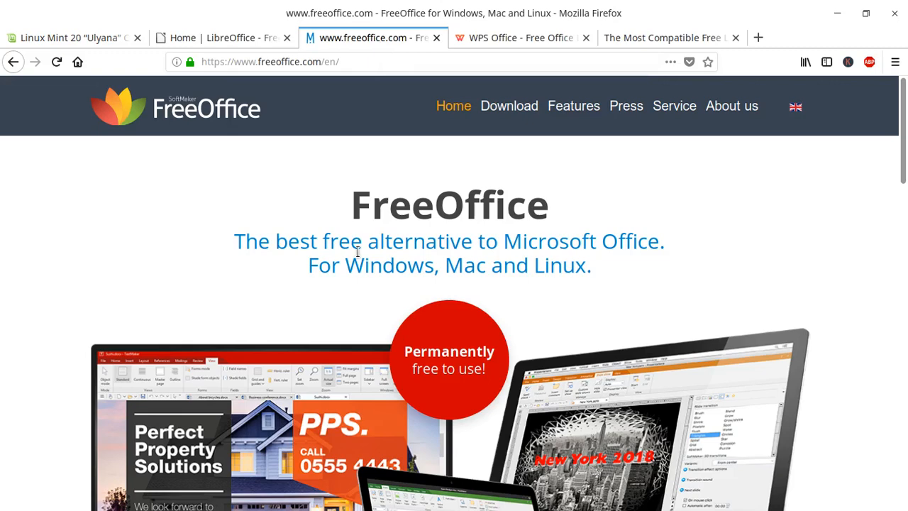
scroll(340, 266, down, 7)
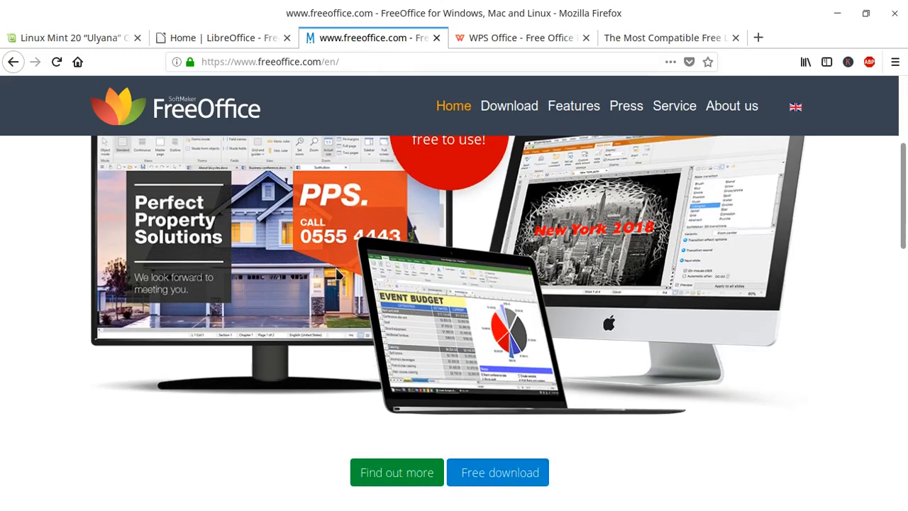
scroll(447, 298, down, 3)
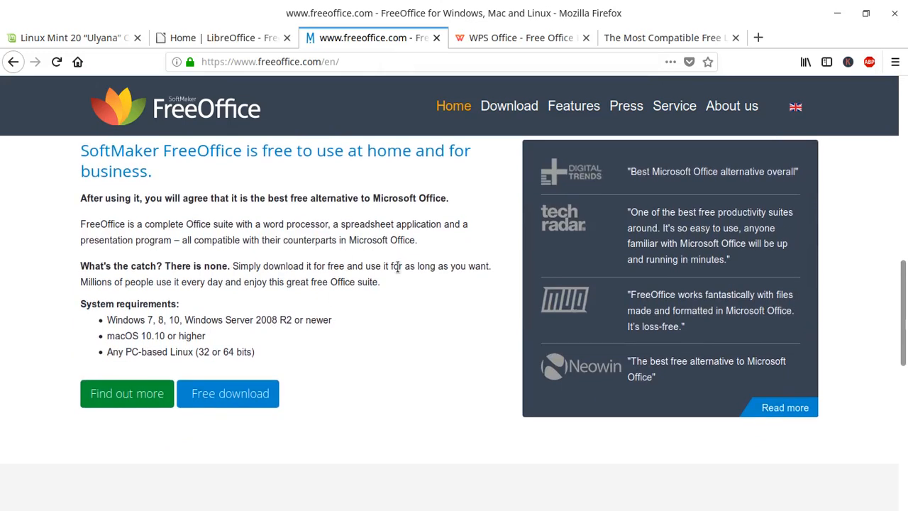
- Check the platforms offered on the WPS Office homepage and open the download for WPS Office 2019 For Linux
click(482, 38)
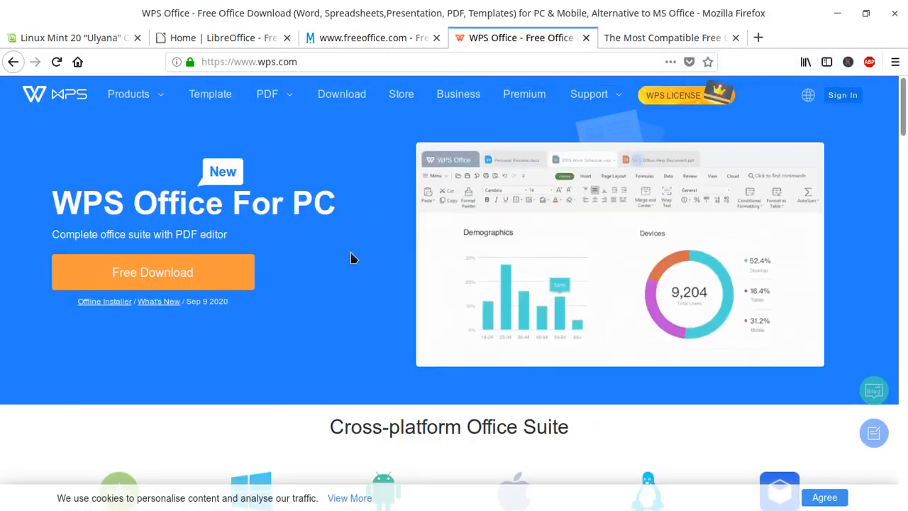
scroll(353, 258, down, 5)
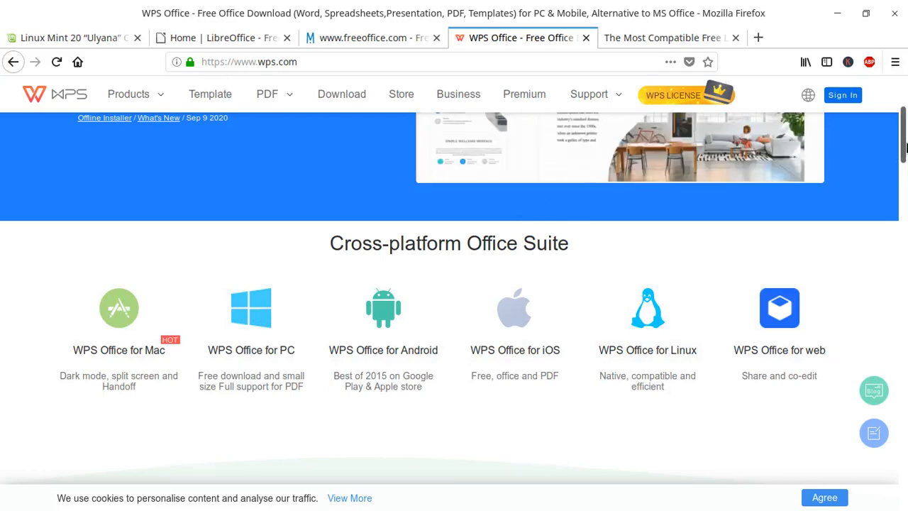
scroll(897, 114, up, 5)
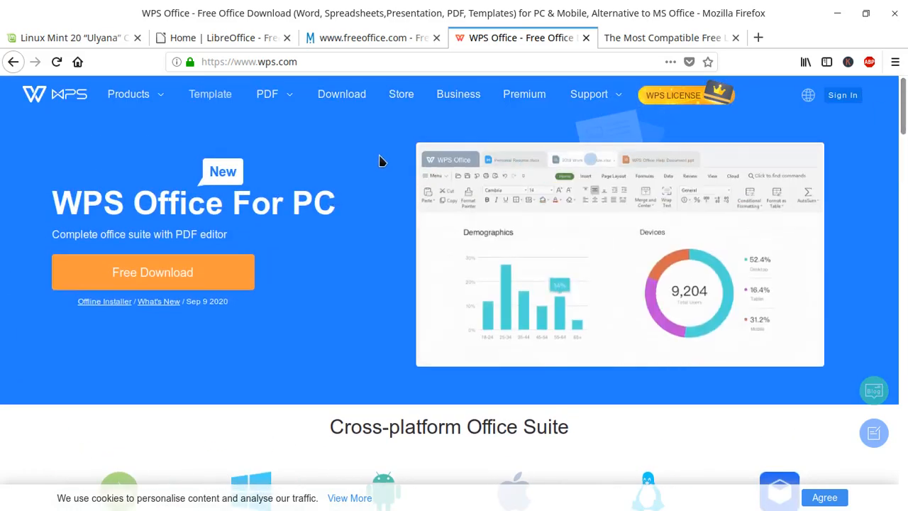
click(660, 39)
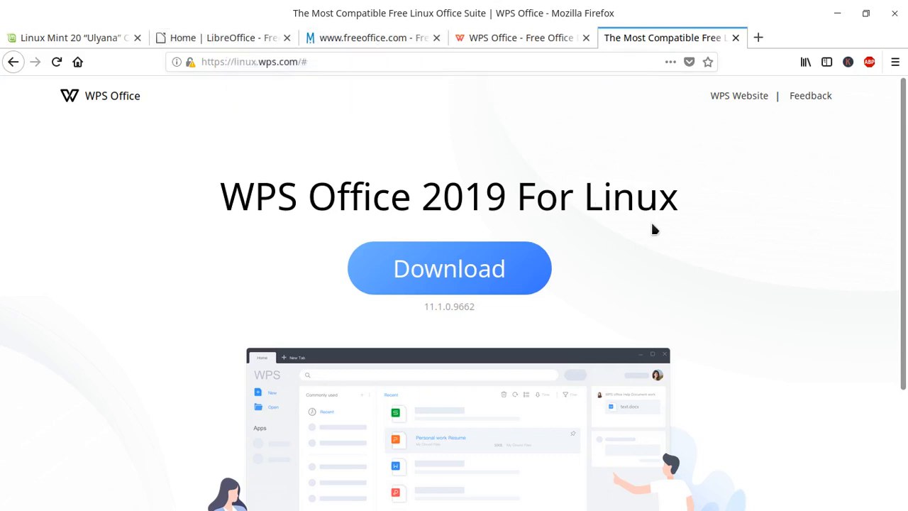
click(457, 269)
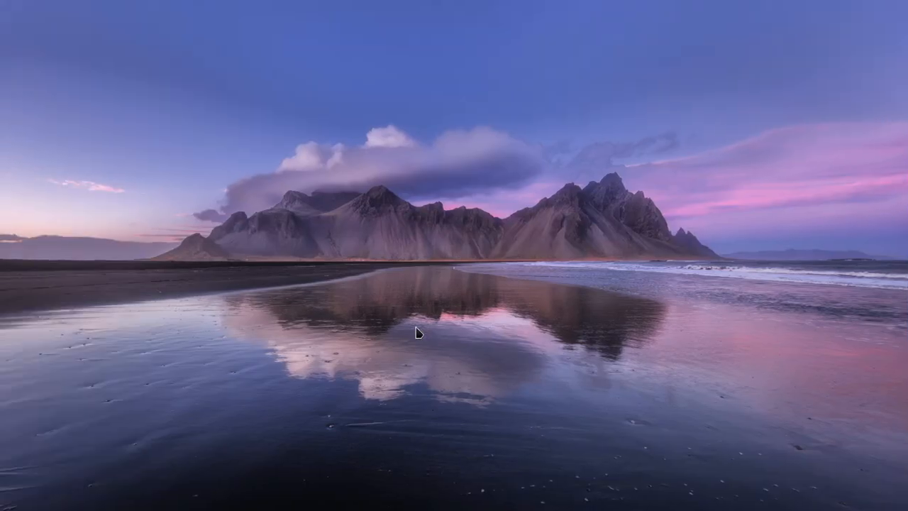
- Search the installed applications for "wps", launch WPS 2019 and maximize its window
key(super)
text(wps)
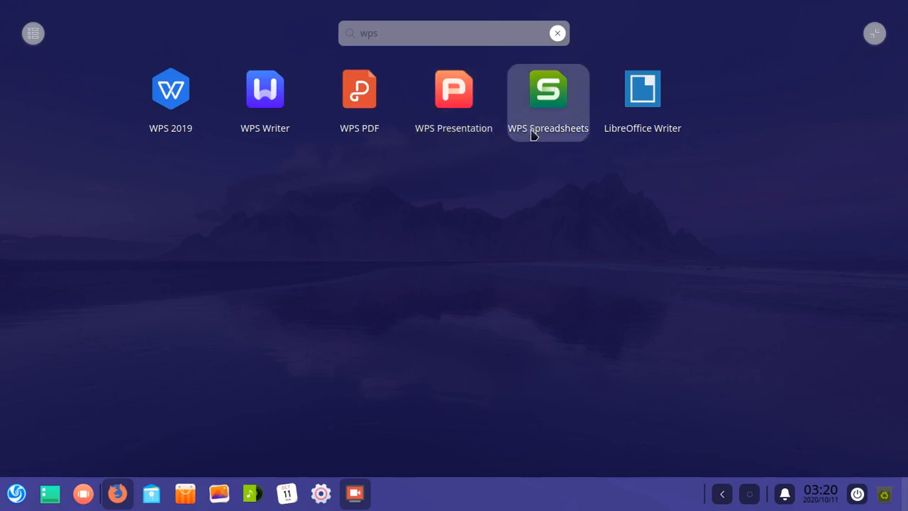
click(164, 104)
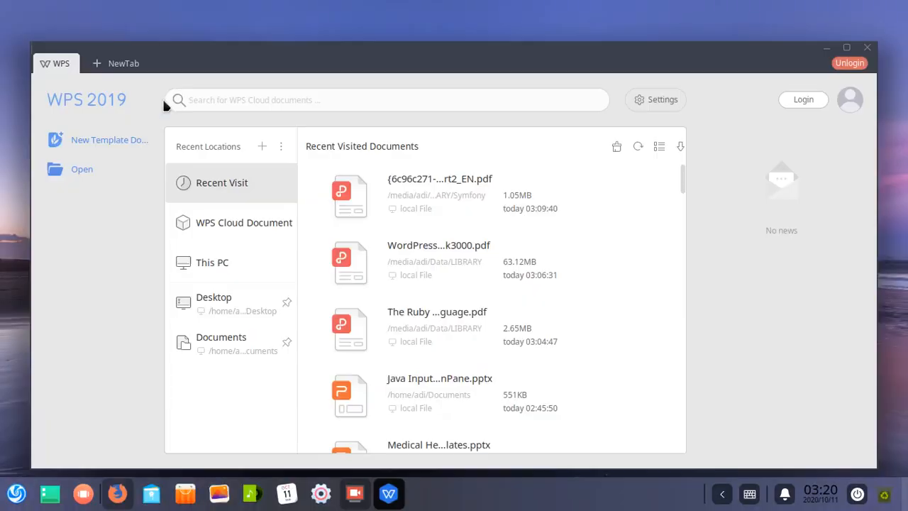
double_click(573, 56)
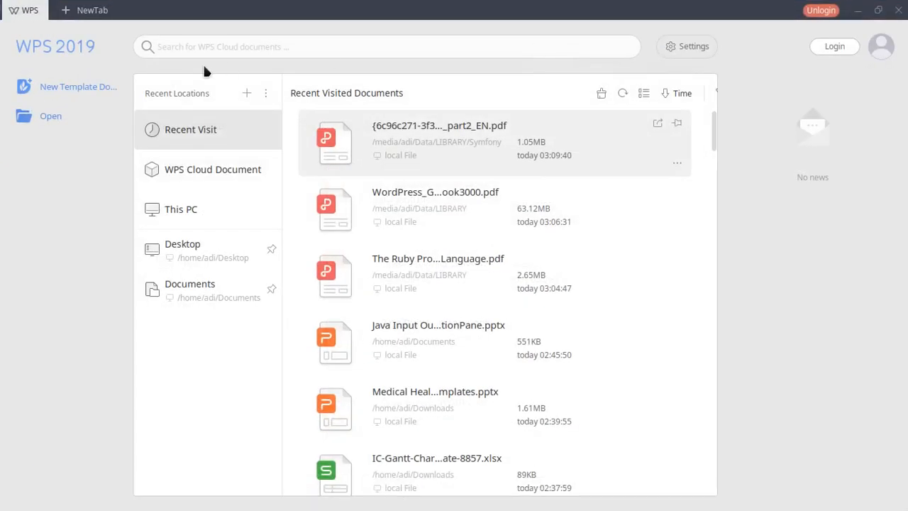
- Browse the Document, Excel and Presentation start pages for new files and create an empty document
click(62, 93)
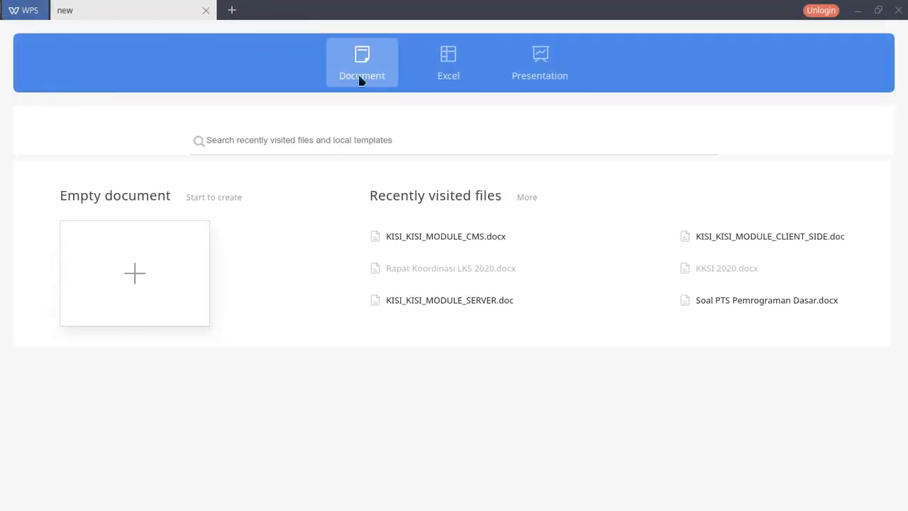
click(447, 71)
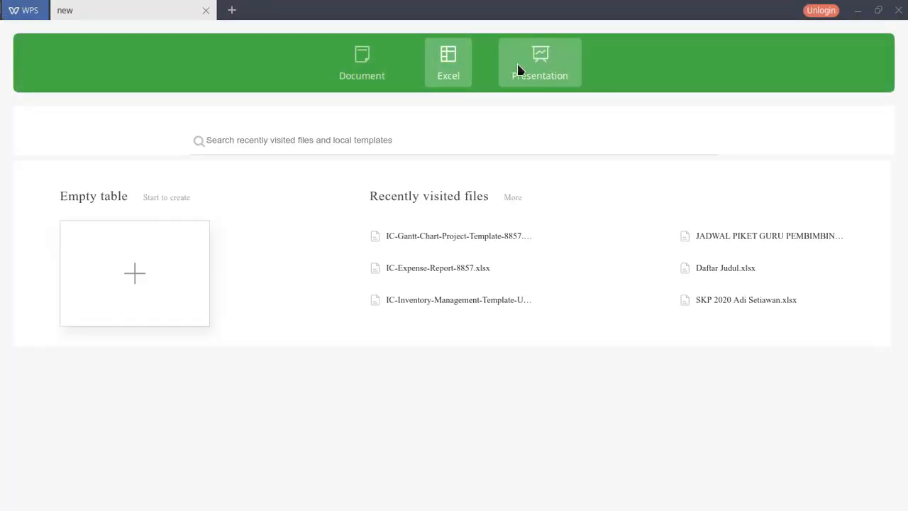
click(522, 69)
click(341, 67)
click(445, 78)
click(544, 61)
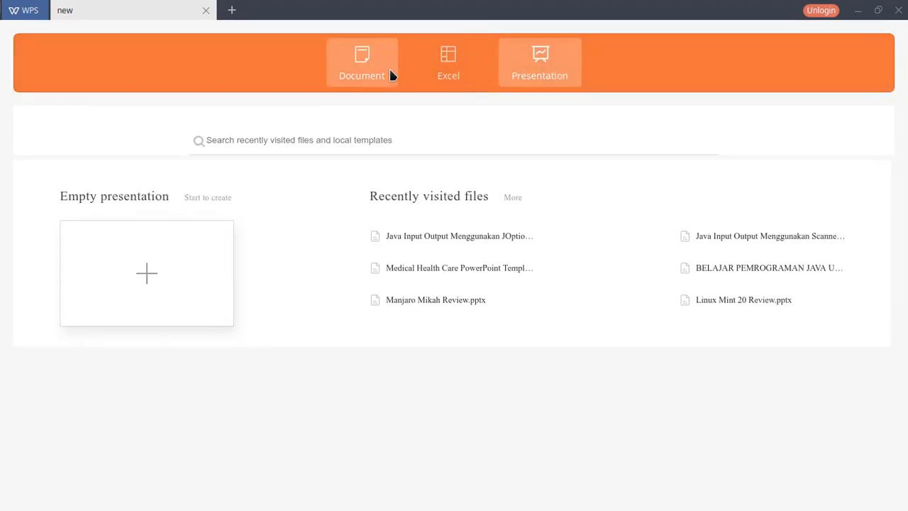
click(387, 68)
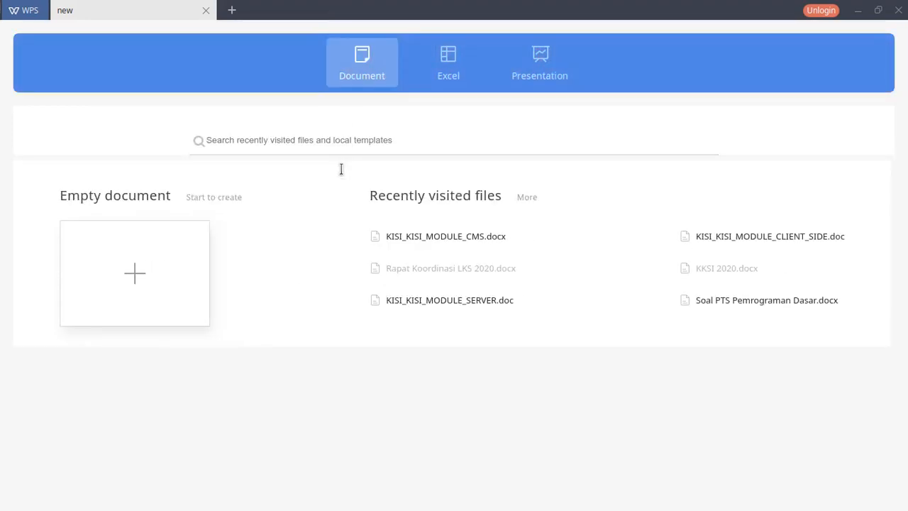
click(139, 270)
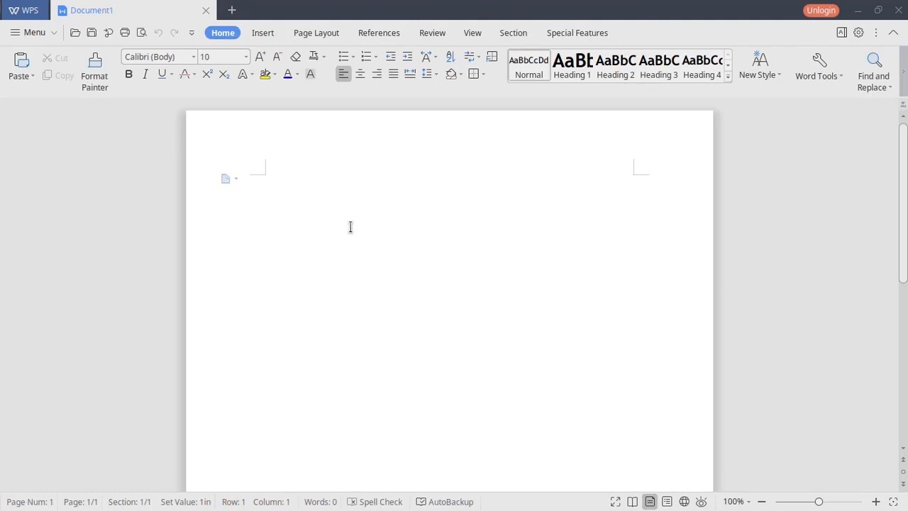
- Examine the Writer command sets for inserting, page layout, references, review, view, sections and special features
click(262, 34)
click(306, 34)
click(384, 32)
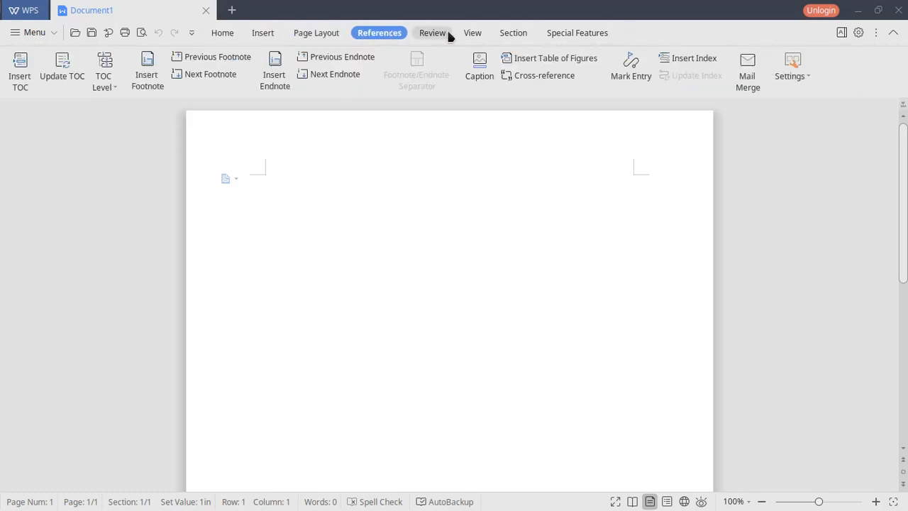
click(446, 33)
click(517, 33)
click(580, 34)
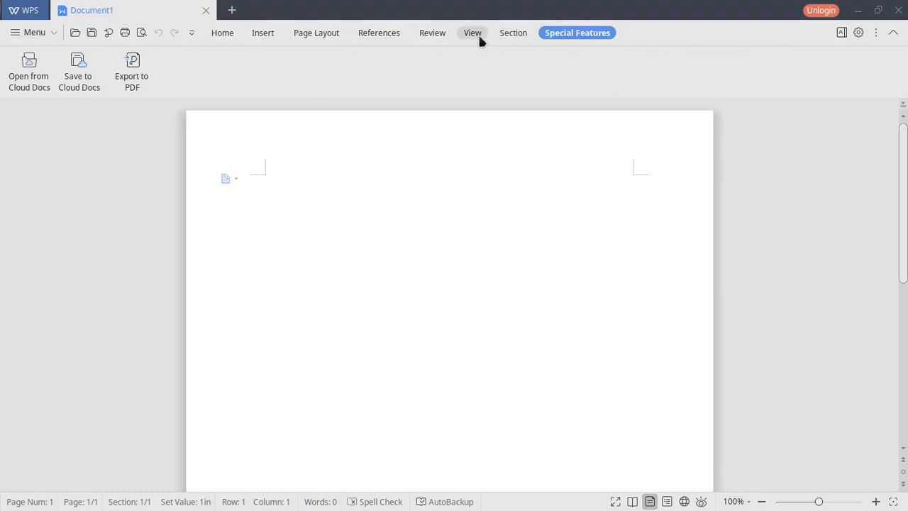
click(473, 34)
click(428, 34)
click(380, 33)
click(316, 33)
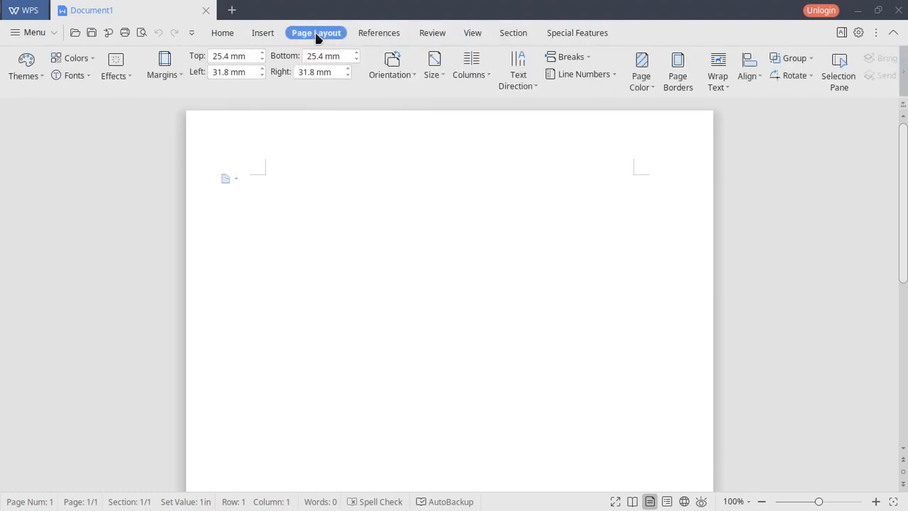
click(263, 32)
click(231, 33)
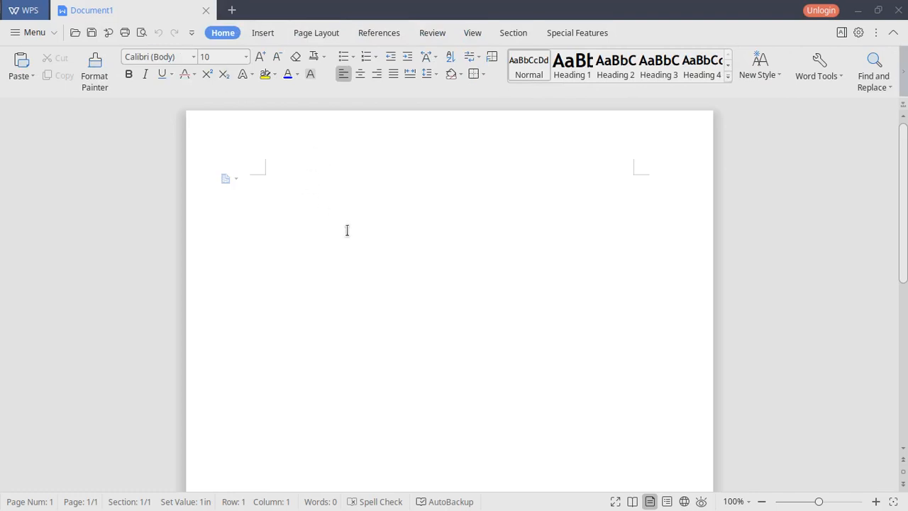
- Enter the sentence "Ini tulisan yang dibuat menggunakan WPS Writer" in the blank document
text(Ini tulisan)
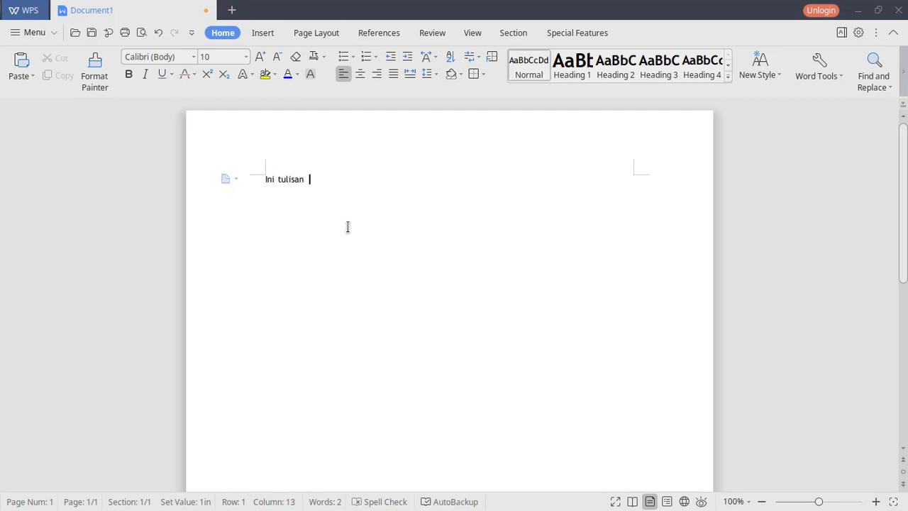
text(yang dib)
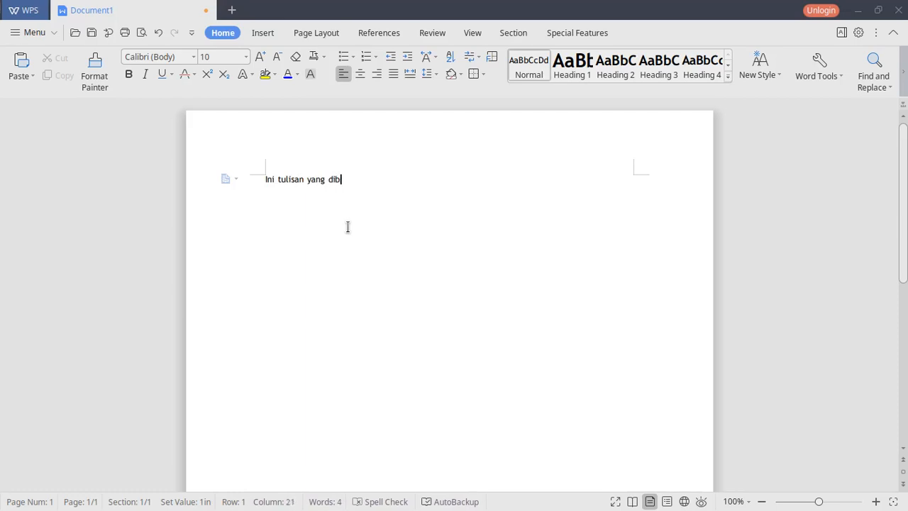
text(uat menggunakan WP)
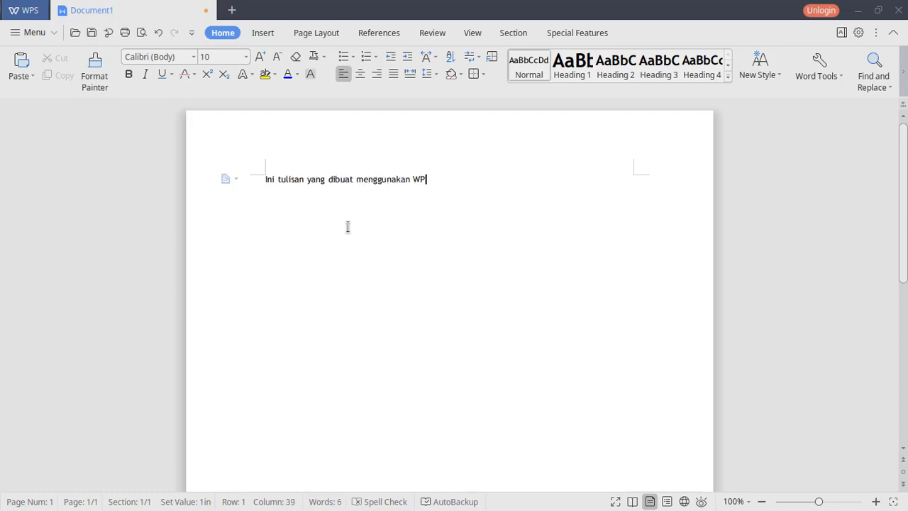
text(S Writer)
- Set the font size of the entire sentence to 14
key(ctrl+a)
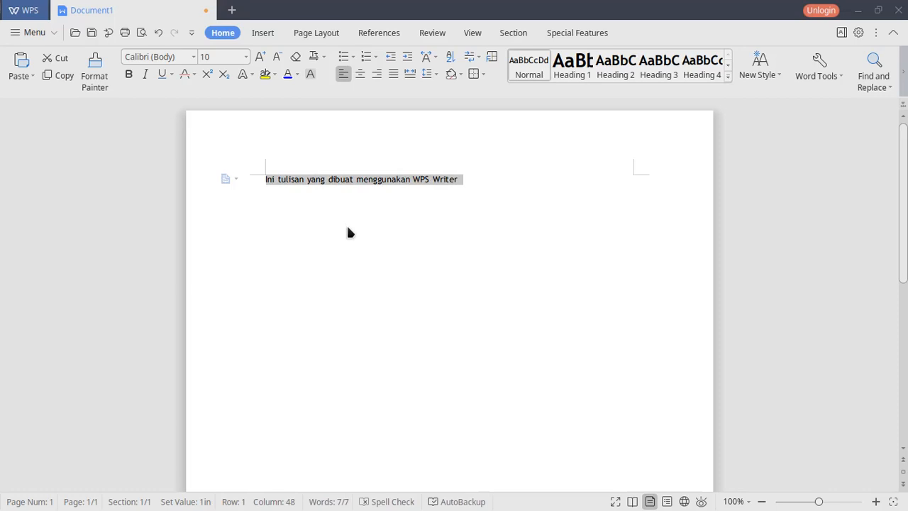
key(ctrl+bracketright)
key(ctrl+bracketright)
key(ctrl+bracketright)
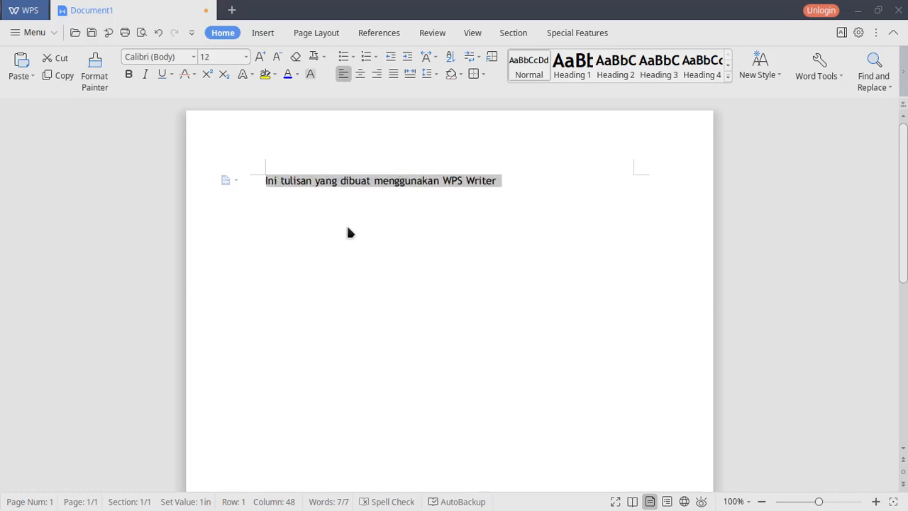
key(ctrl+bracketright)
key(ctrl+bracketright)
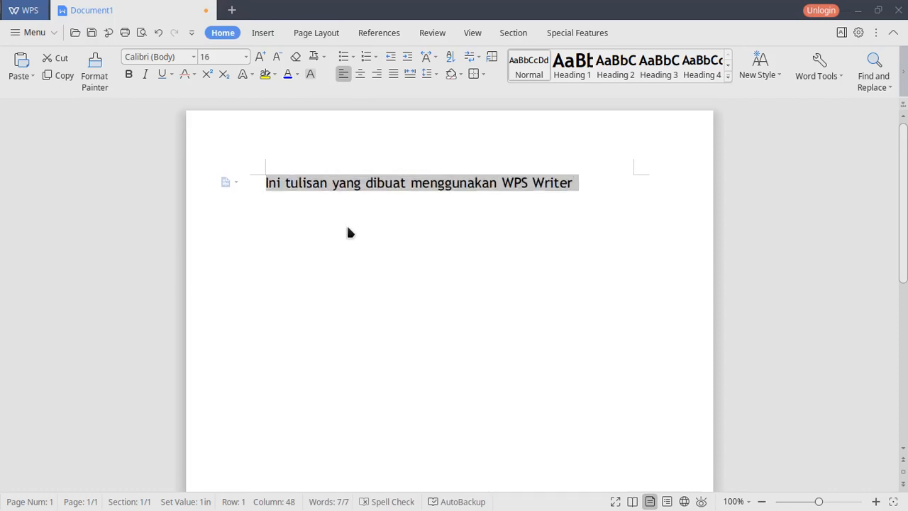
key(ctrl+bracketleft)
key(ctrl+bracketleft)
key(ctrl+bracketleft)
key(ctrl+bracketright)
key(ctrl+bracketright)
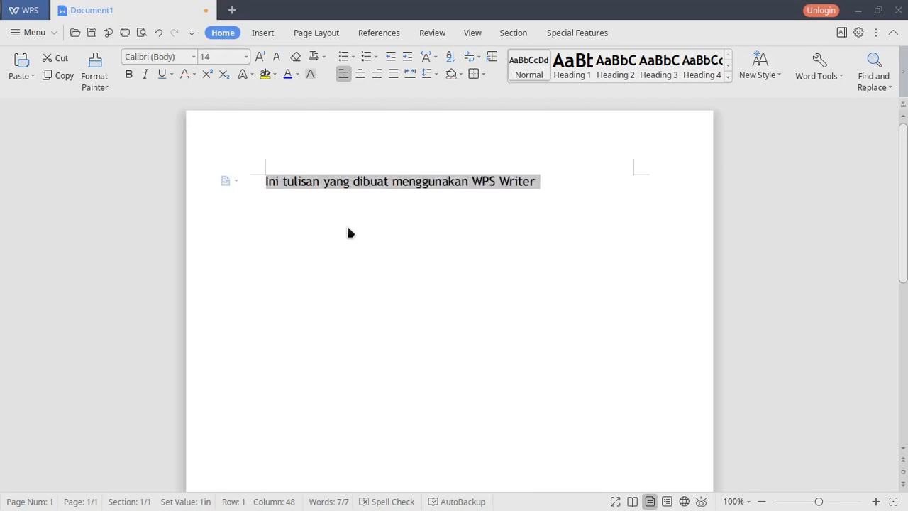
- Reduce the entire sentence's font size to 11 and change its case to Capitalize each word
key(ctrl+bracketleft)
key(ctrl+bracketleft)
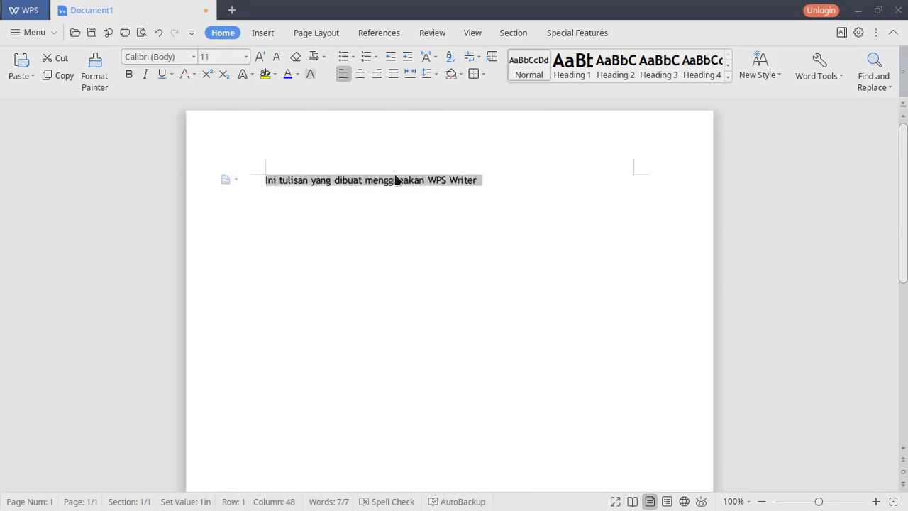
click(324, 56)
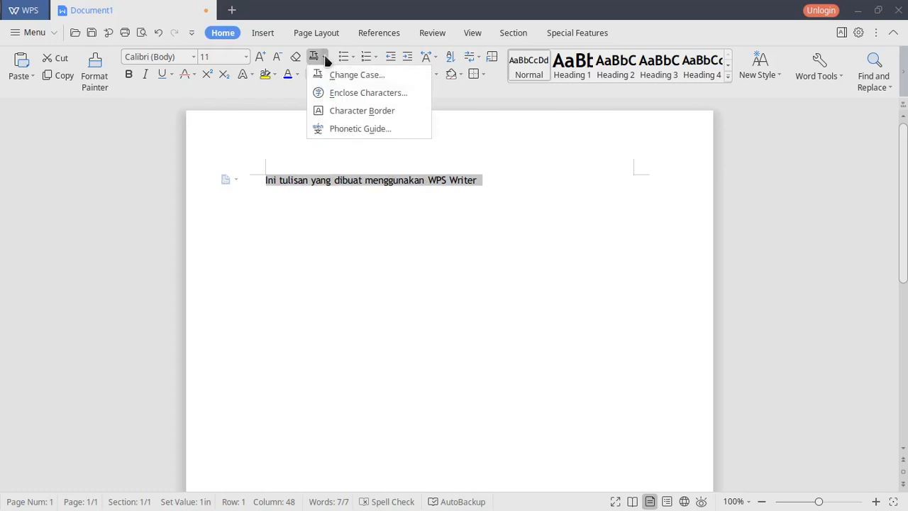
click(349, 76)
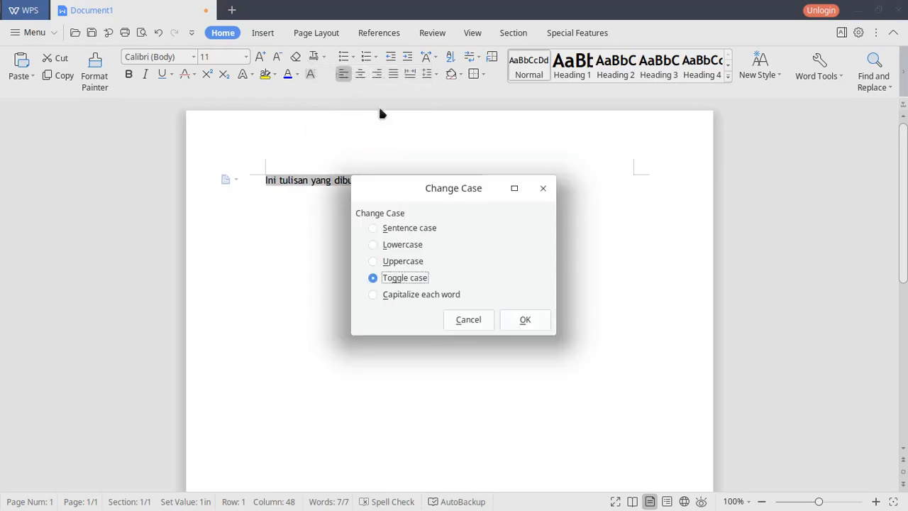
click(403, 292)
click(530, 318)
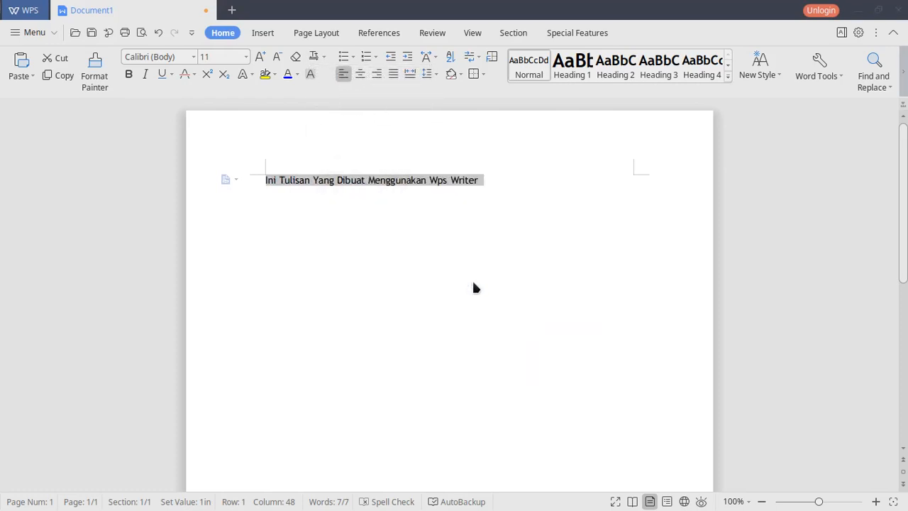
click(494, 187)
drag(491, 186, 261, 181)
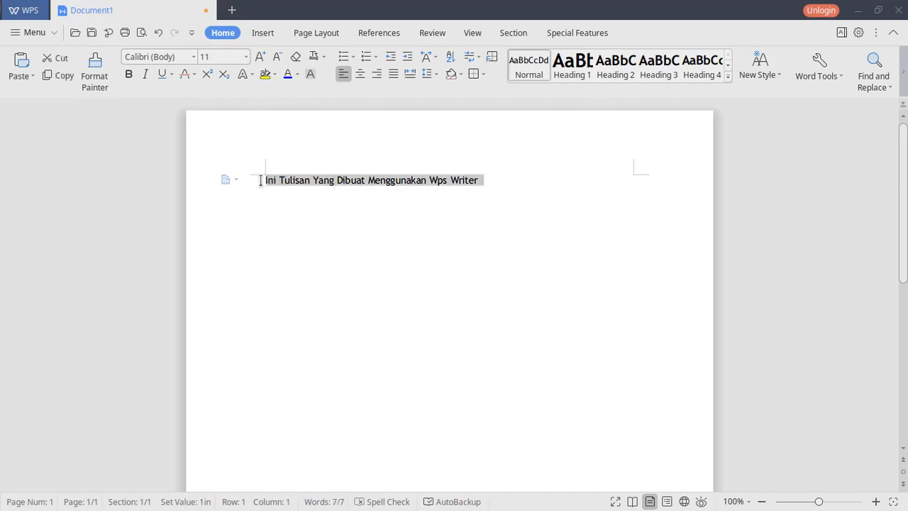
click(480, 189)
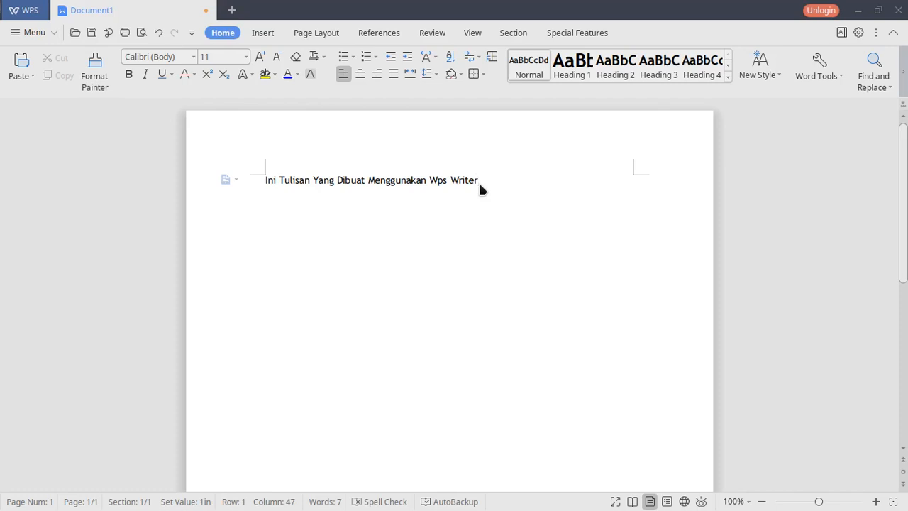
- Examine the preset equations, the file commands with the recent documents, and the document view with the ribbon collapsed
click(264, 33)
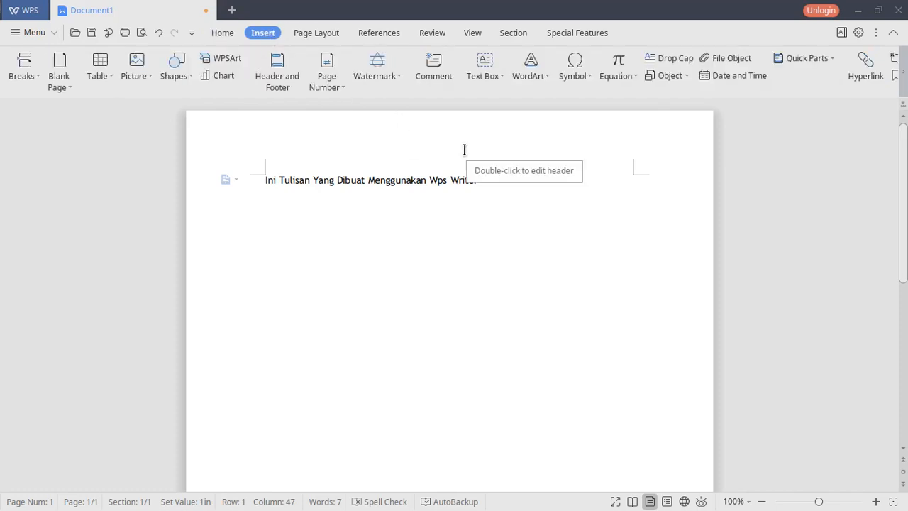
click(625, 76)
scroll(755, 279, down, 2)
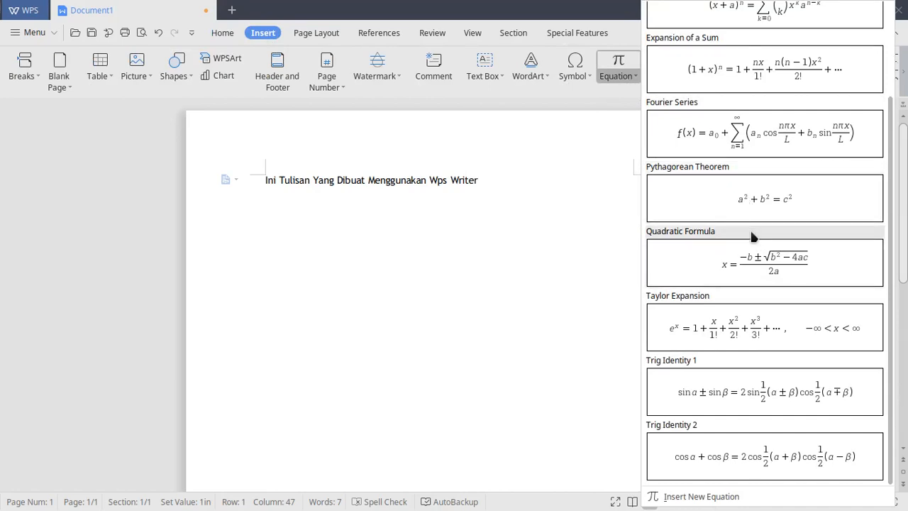
click(502, 181)
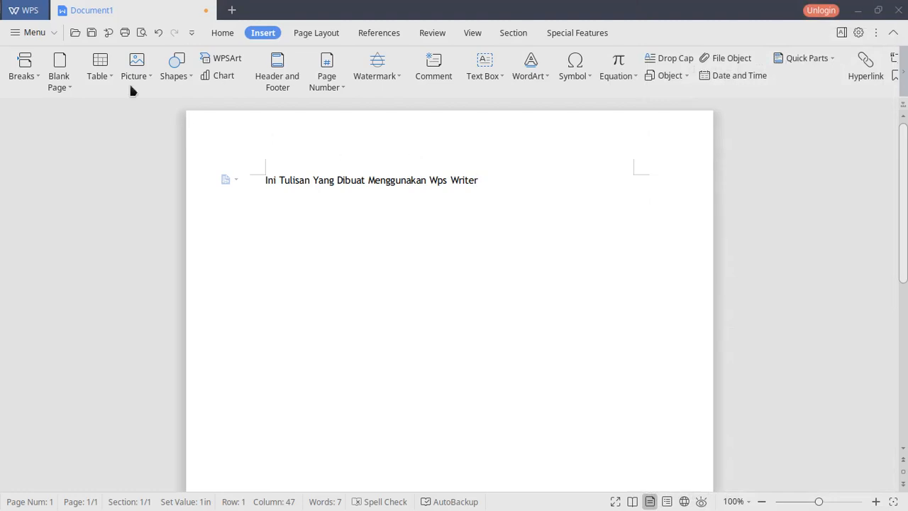
click(31, 37)
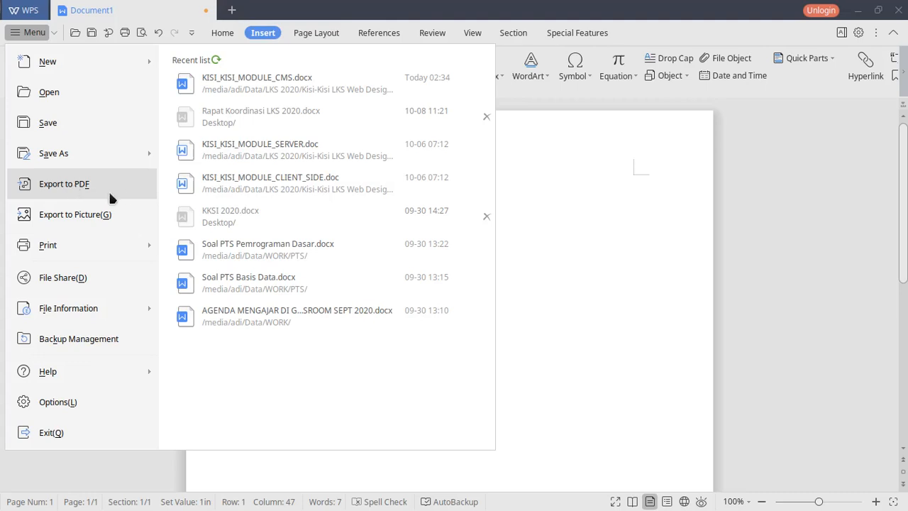
click(535, 215)
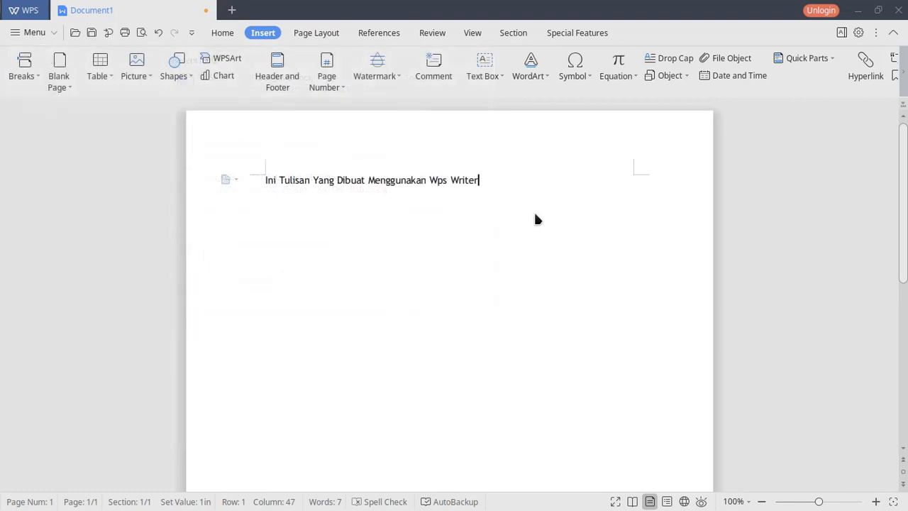
click(221, 33)
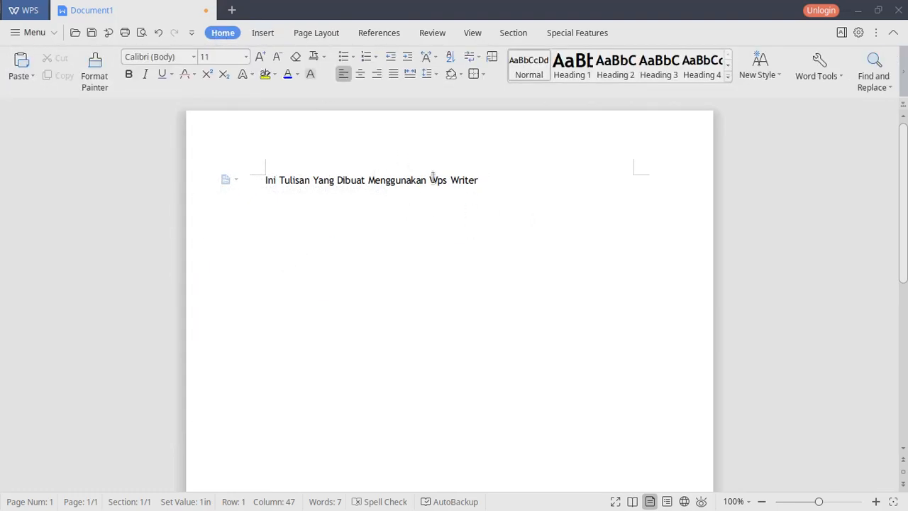
click(895, 35)
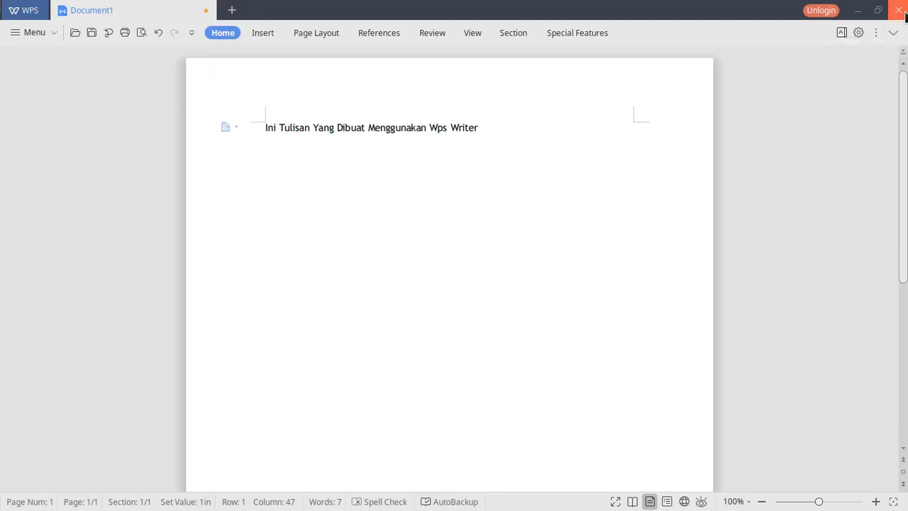
click(896, 32)
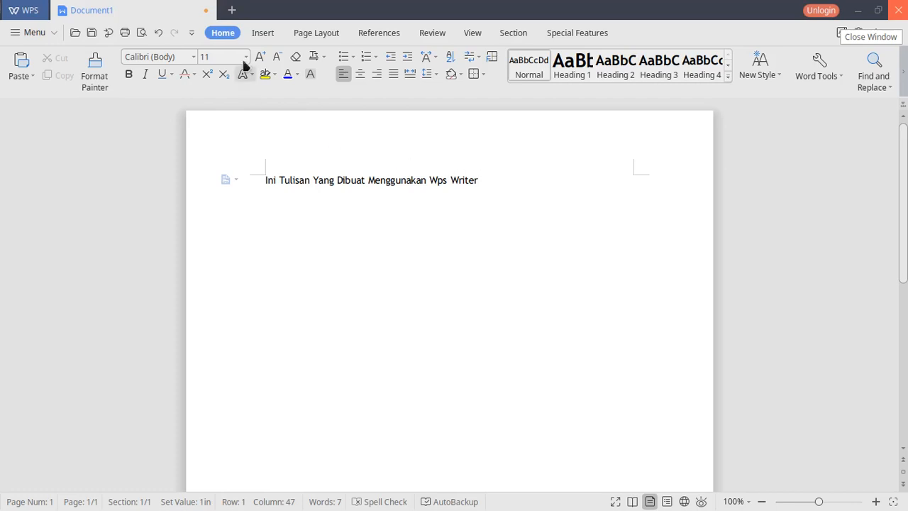
- Create an empty spreadsheet in a new tab
click(233, 10)
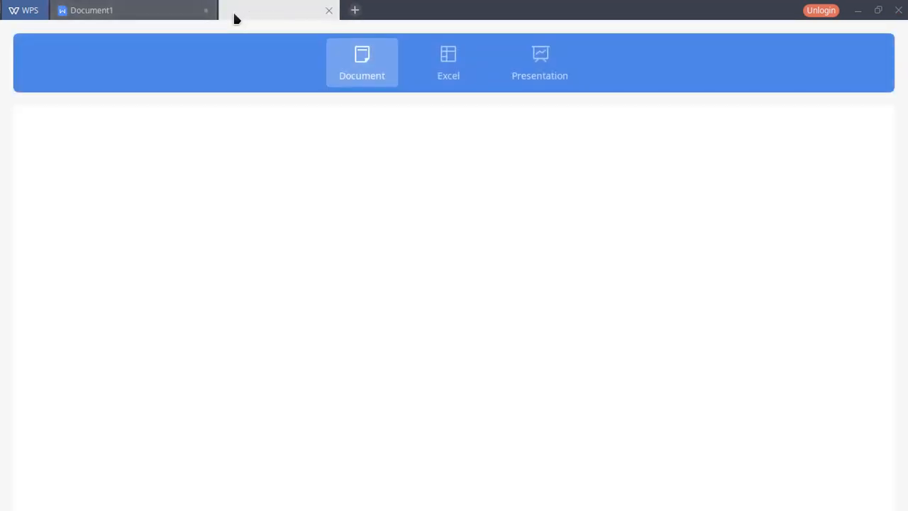
click(429, 66)
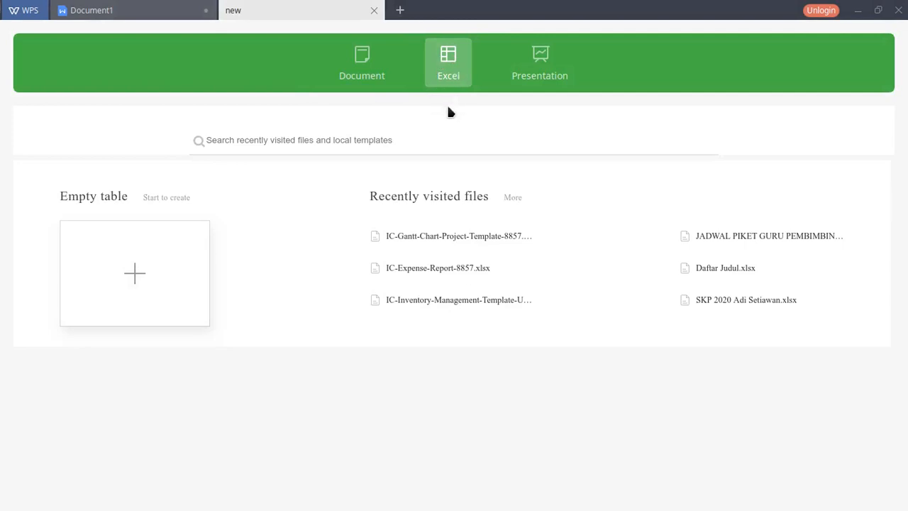
click(134, 274)
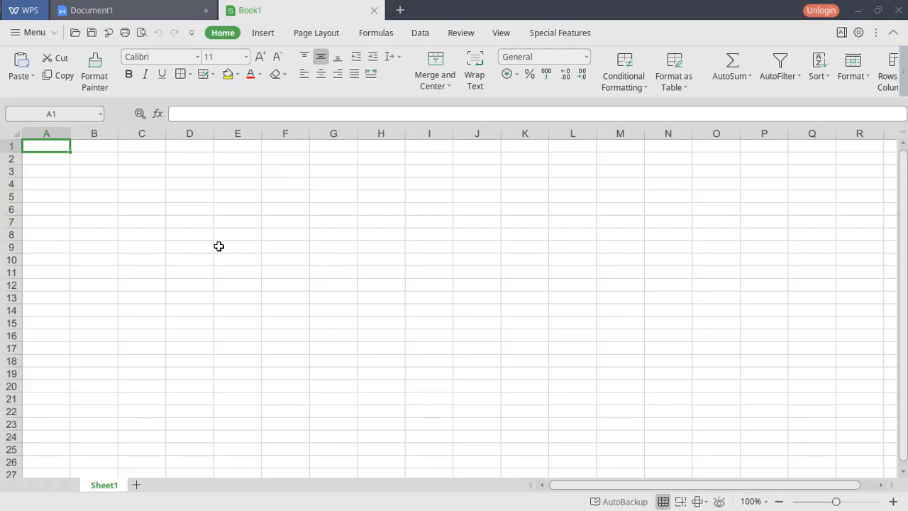
- Open the recent Gantt chart project template and IC-Expense-Report-8857.xlsx workbooks in separate tabs
click(400, 10)
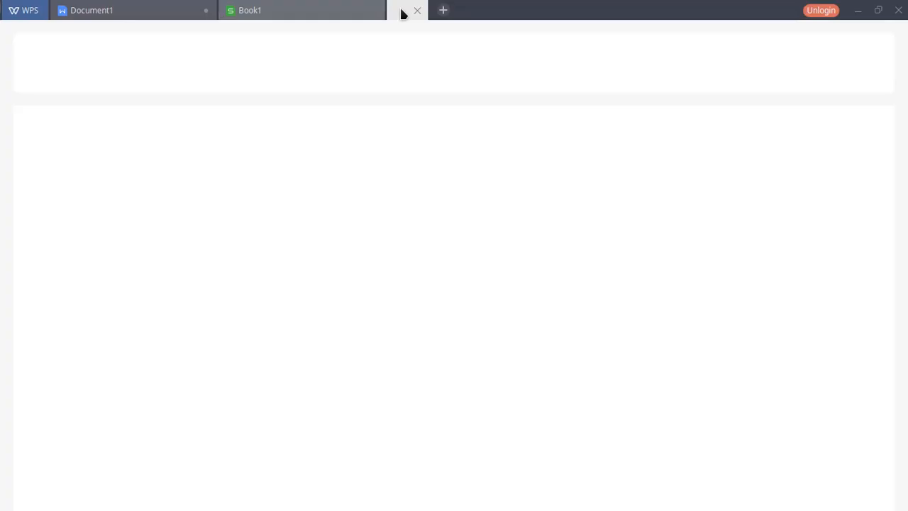
click(436, 237)
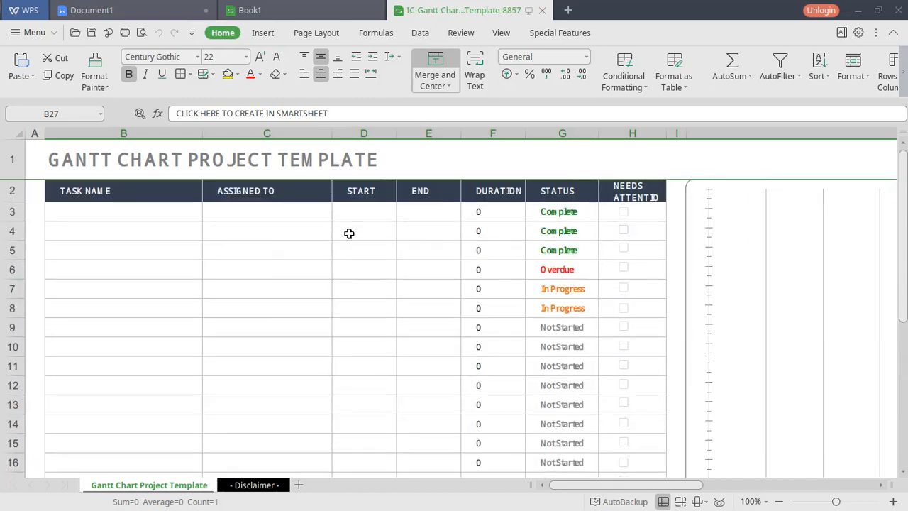
click(568, 10)
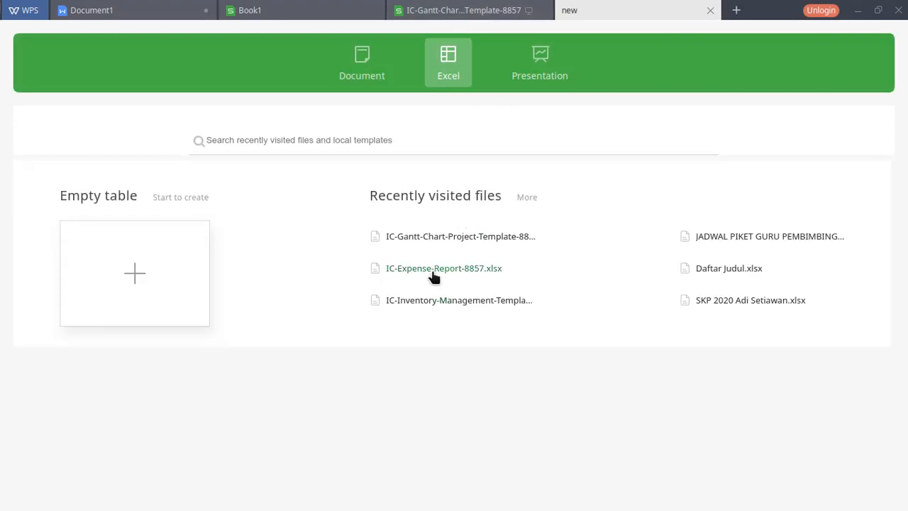
click(434, 274)
- Examine the Expense Report sheet from its header fields and expense table down to the itemized expenses and office-use section
scroll(304, 398, down, 12)
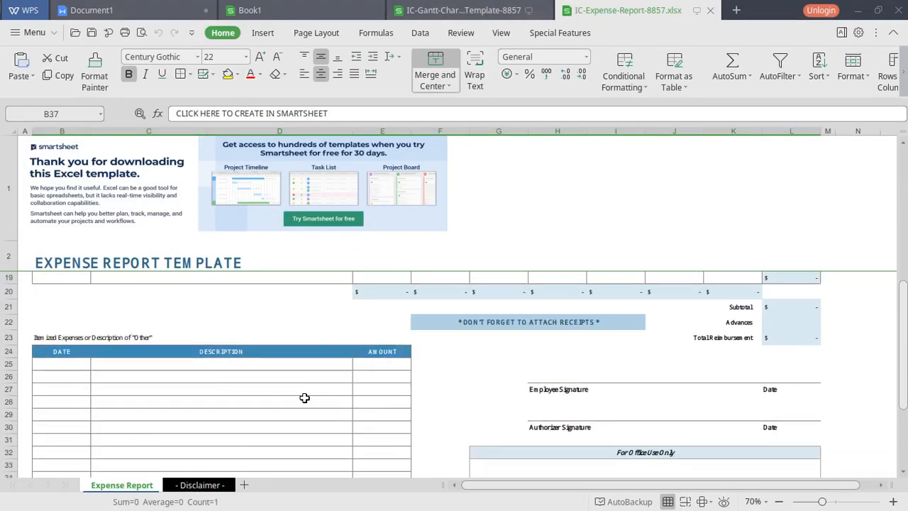
scroll(304, 398, up, 7)
scroll(304, 398, up, 5)
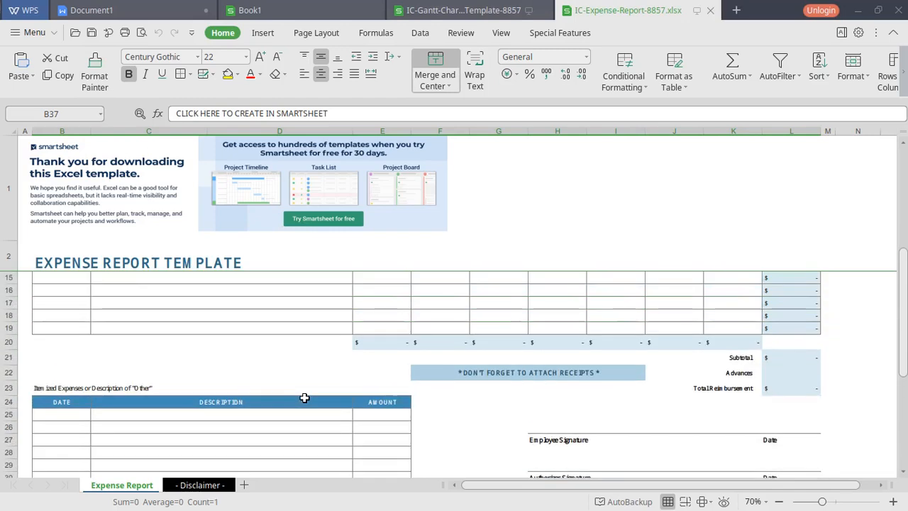
scroll(304, 396, down, 7)
click(197, 340)
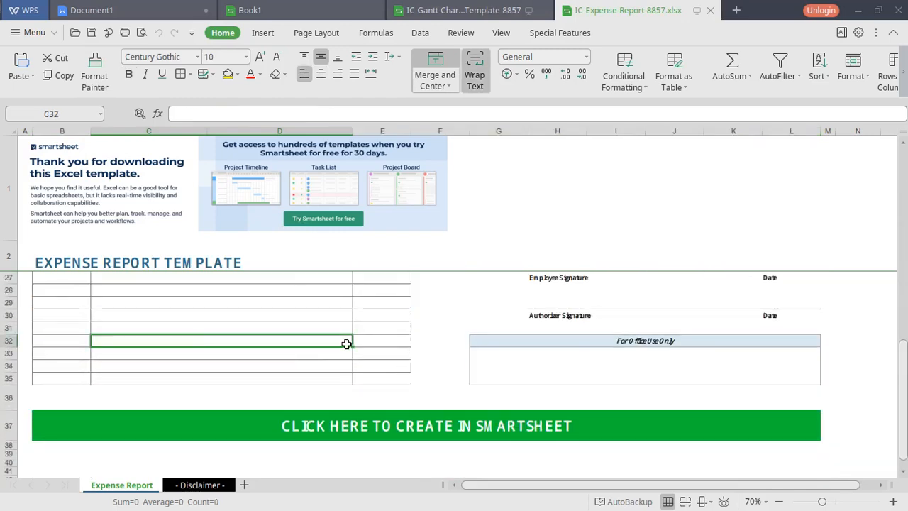
scroll(347, 345, up, 5)
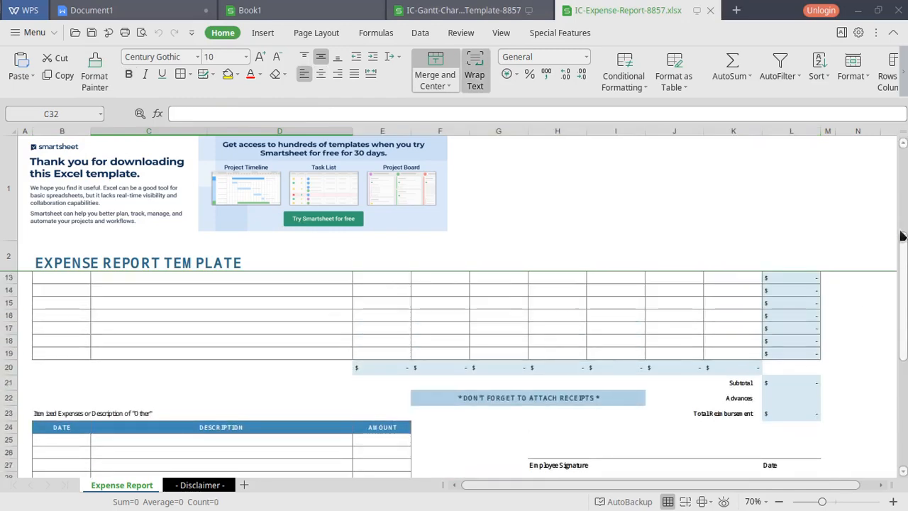
drag(904, 257, 905, 162)
click(283, 398)
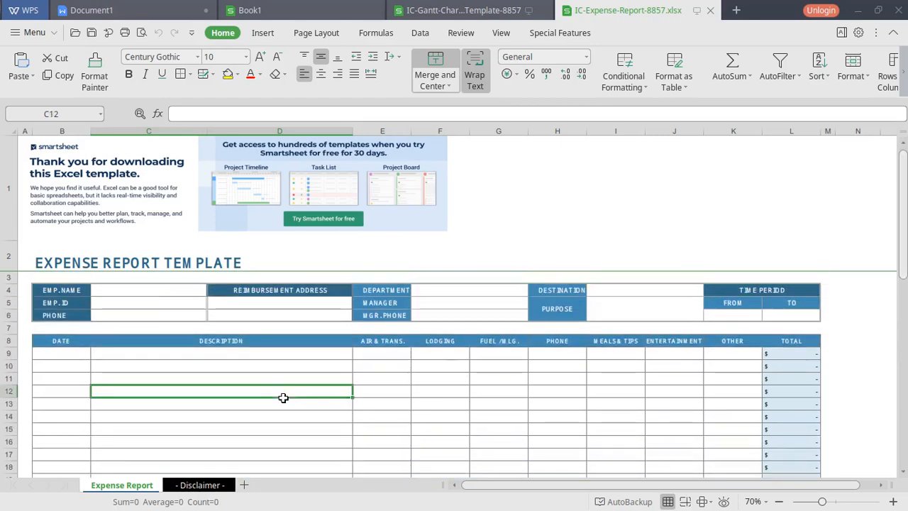
scroll(283, 397, down, 3)
scroll(284, 397, up, 3)
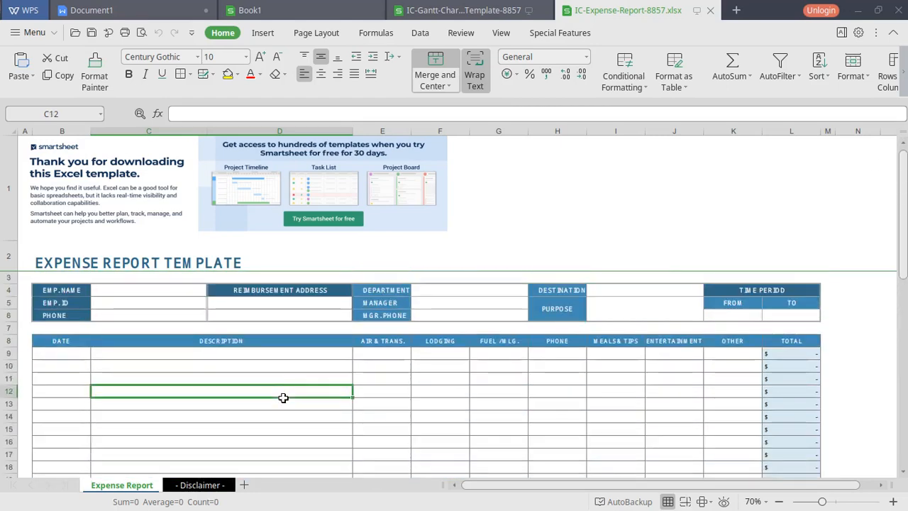
- Move through the row 10 cells of the expense table as far as the Phone column and back to the Date column
click(135, 368)
key(Right)
key(Right)
key(Right)
key(Right)
key(Right)
key(Right)
key(Right)
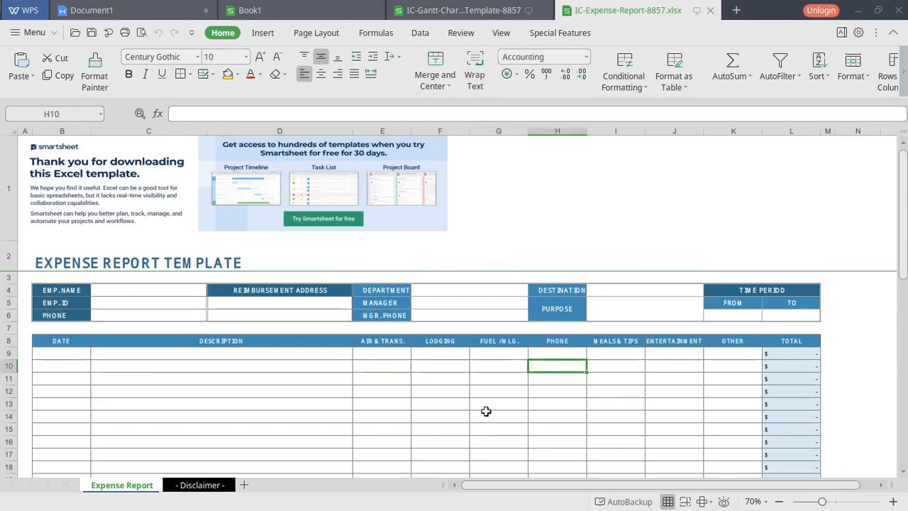
key(Left)
key(Left)
key(Left)
key(Left)
key(Left)
key(Left)
key(Left)
key(Left)
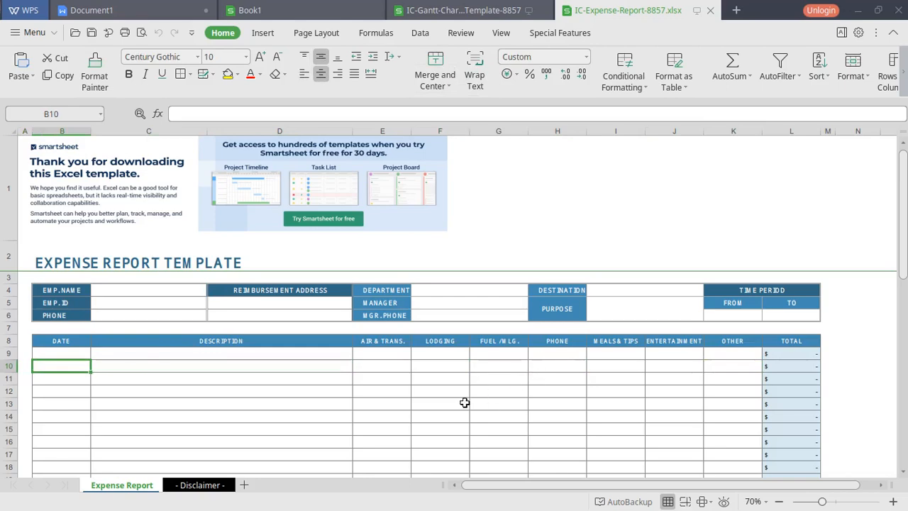
- Create an empty presentation in a new tab and select its first slide
click(736, 9)
click(534, 63)
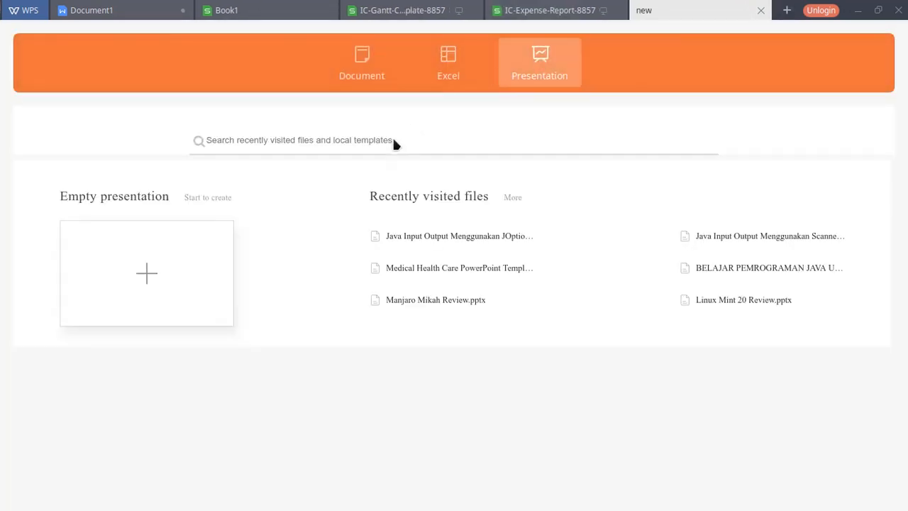
click(148, 284)
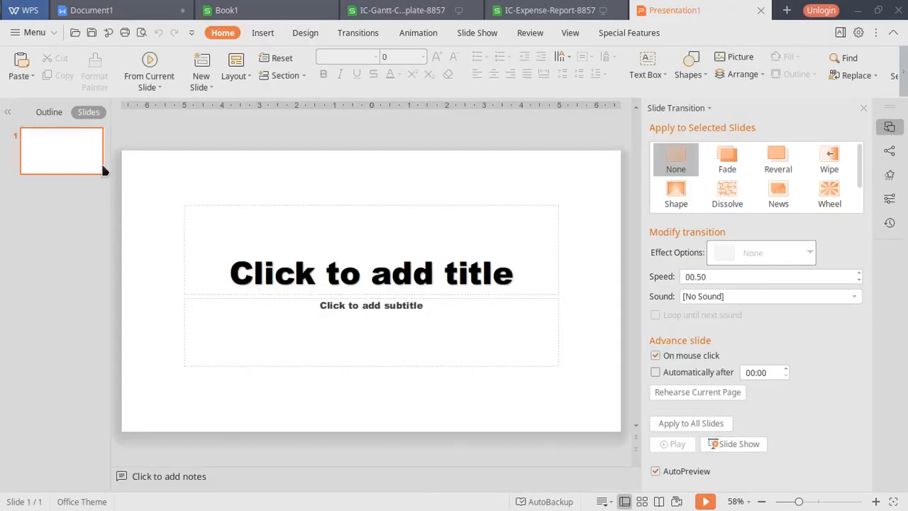
click(77, 170)
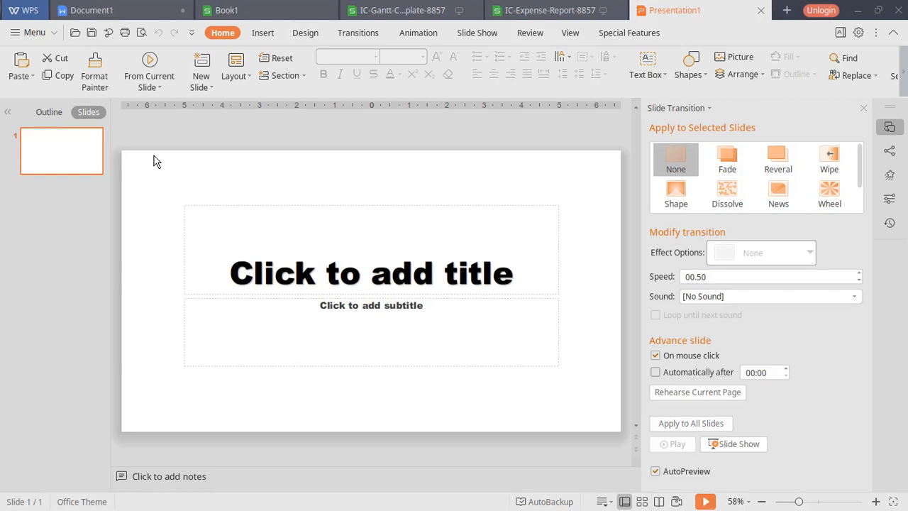
- Open the recent Java Input Output Menggunakan JOptionPane presentation and browse its slides up to slide 7 and back to the first
click(786, 10)
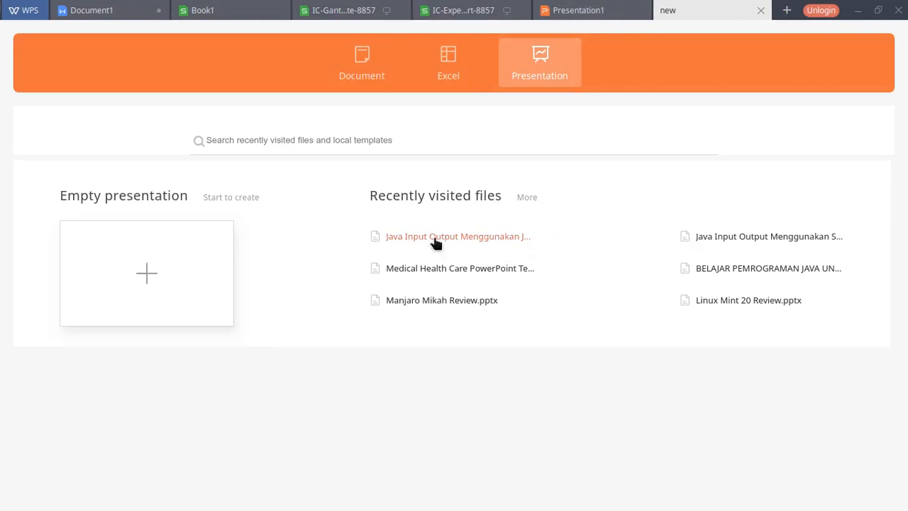
click(433, 235)
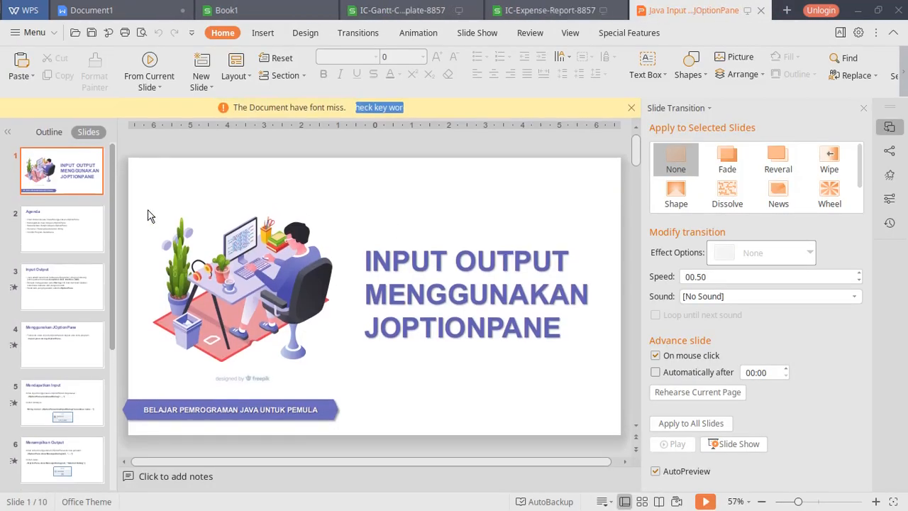
click(68, 212)
key(Down)
key(Down)
key(Down)
key(Down)
key(Down)
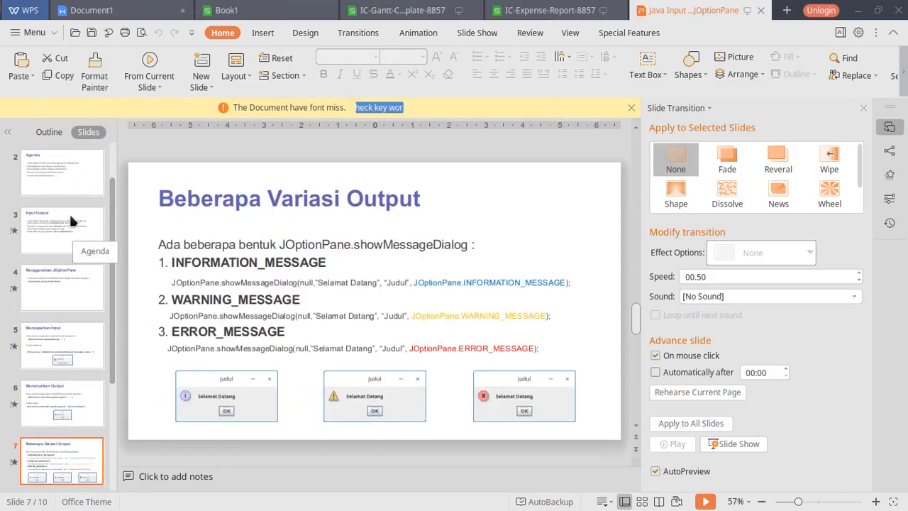
key(Up)
key(Up)
key(Up)
key(Up)
key(Up)
key(Up)
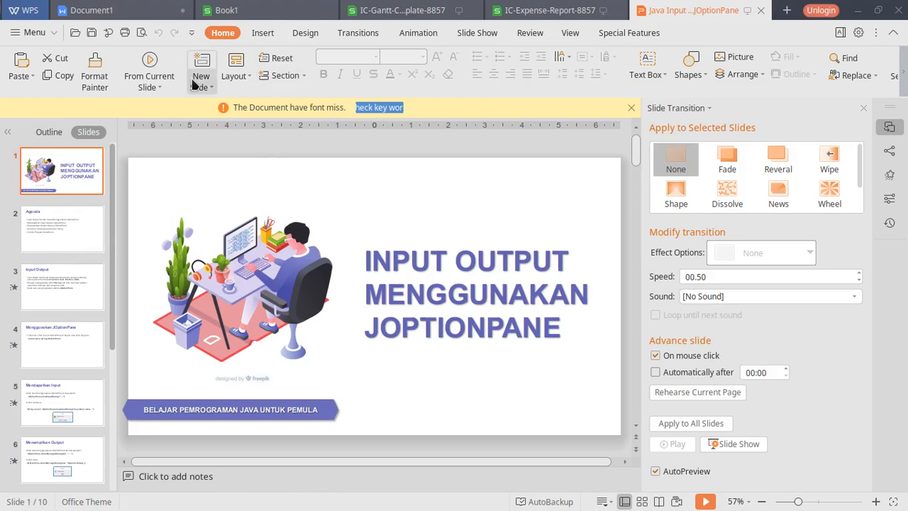
- Play the slide show from the title slide up to the Mendapatkan Input slide and exit it
click(150, 67)
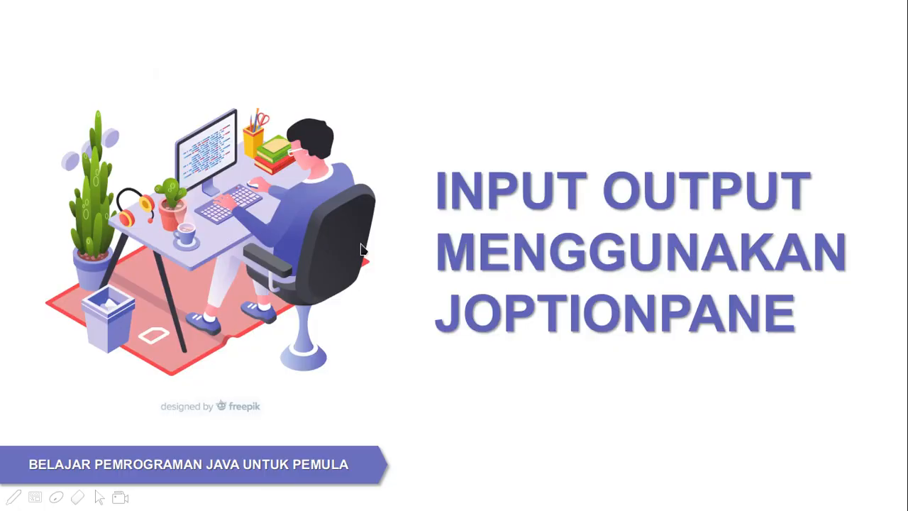
click(361, 250)
click(361, 250)
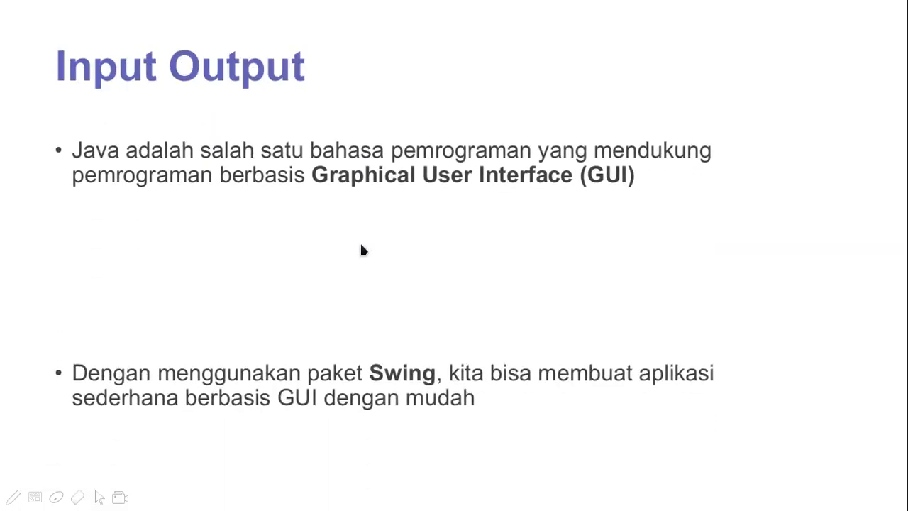
click(361, 250)
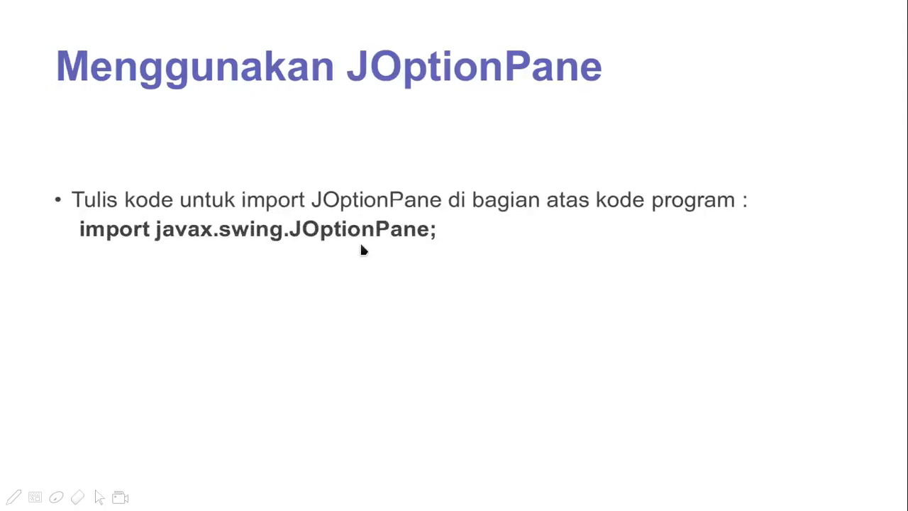
click(362, 250)
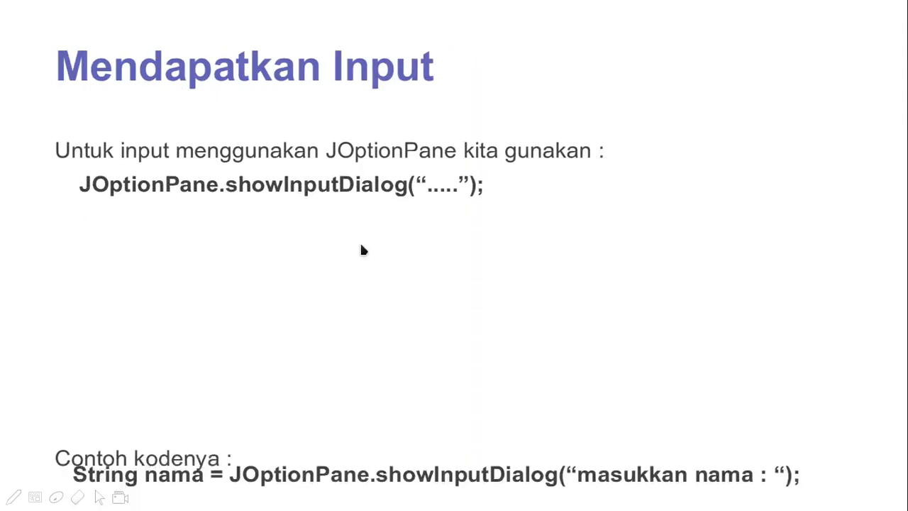
key(Escape)
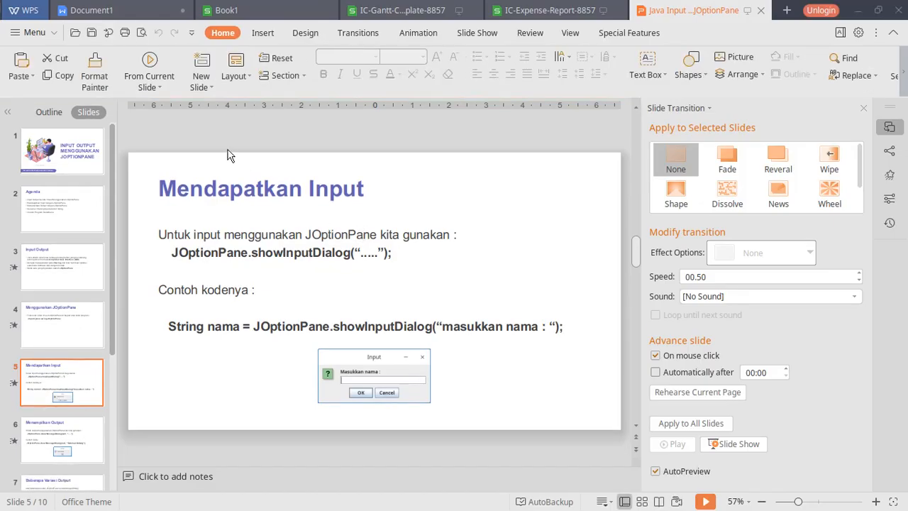
- Examine the Export to Picture options for the presentation and close them without exporting
click(35, 35)
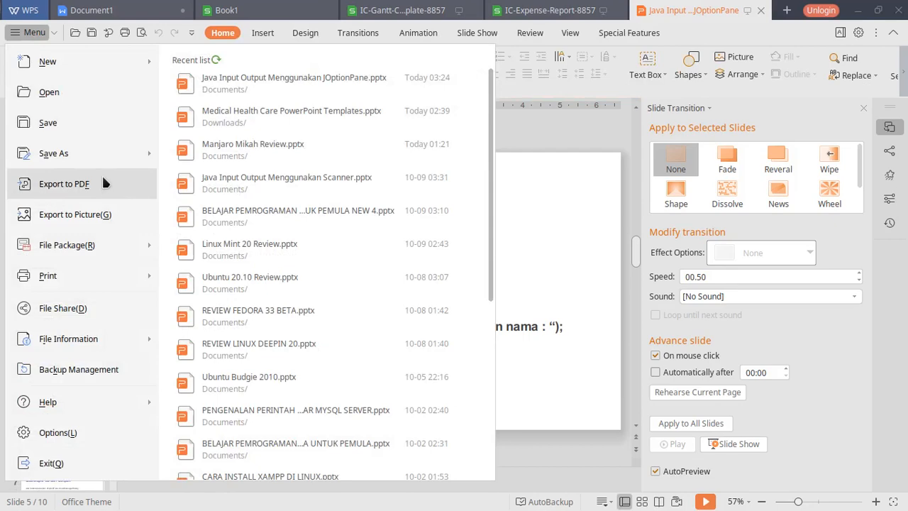
click(103, 217)
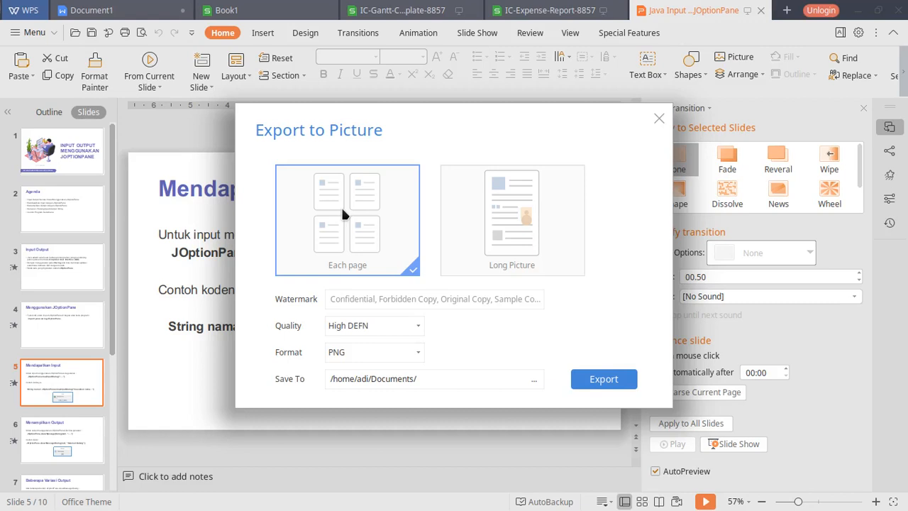
click(657, 117)
- Export the presentation as an Open Web Media video named Java Input Output Menggunakan JOptionPane.webm on the Desktop
click(34, 33)
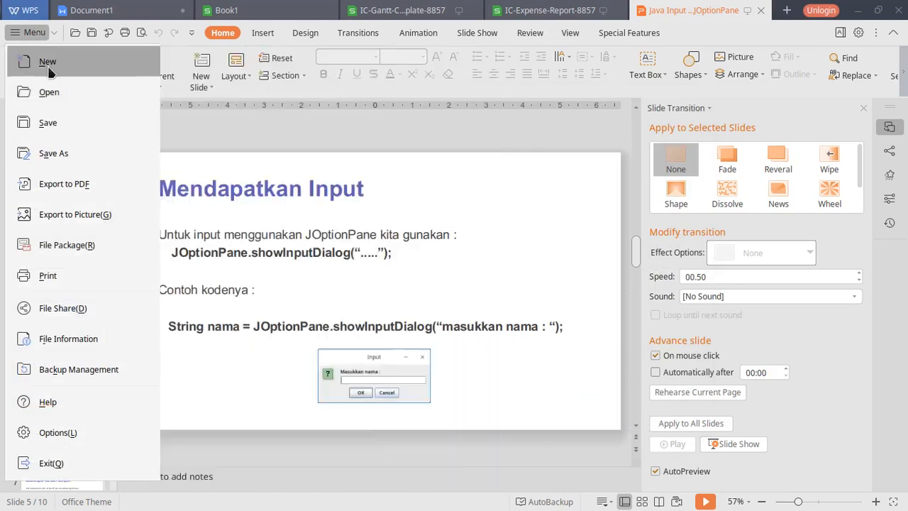
mouse_move(78, 165)
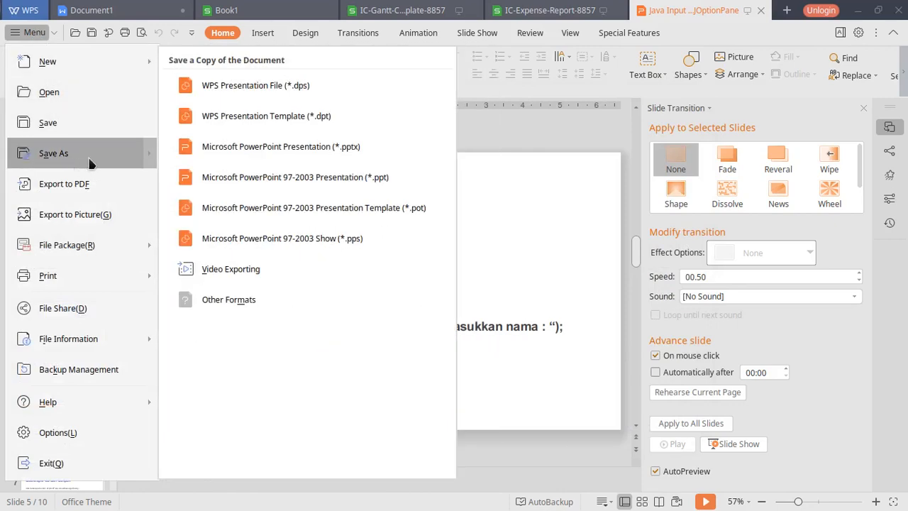
click(258, 275)
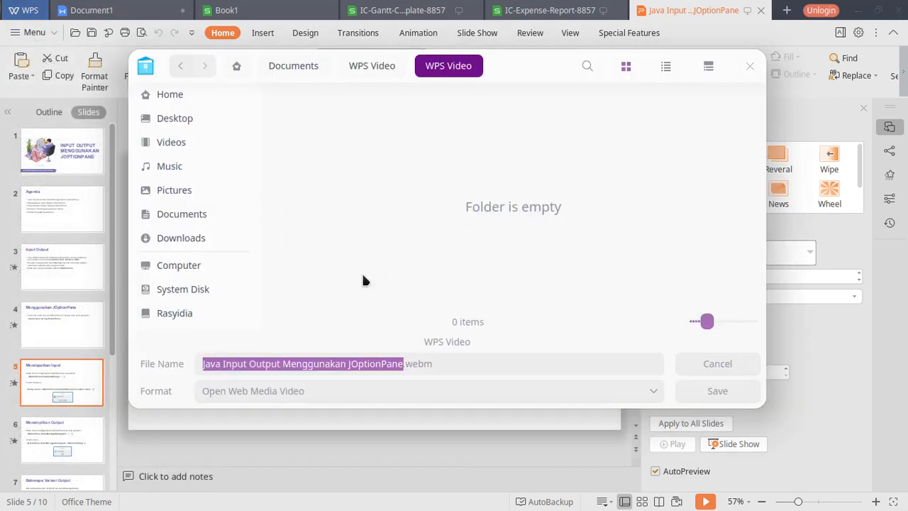
click(176, 122)
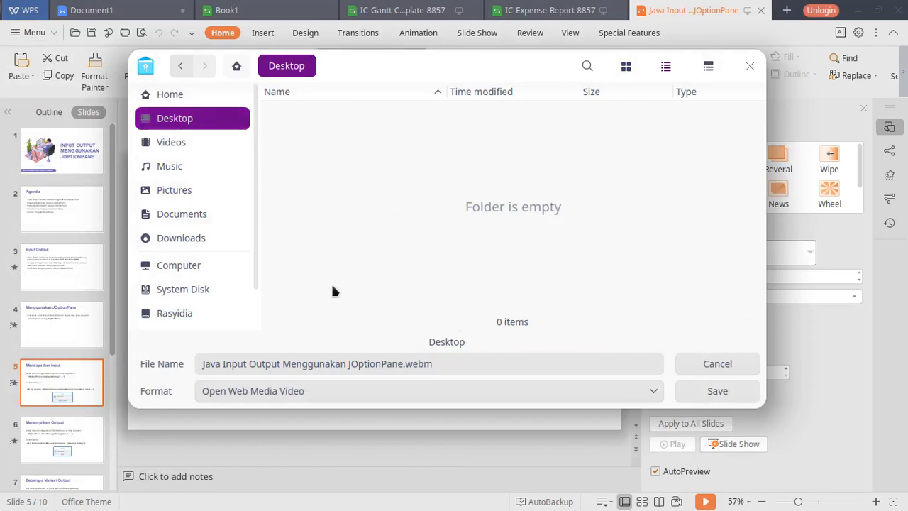
click(716, 391)
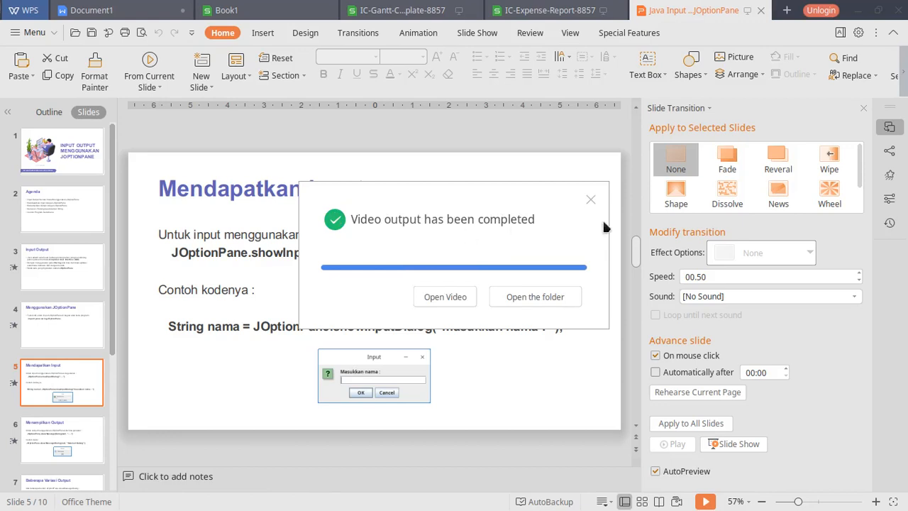
click(590, 202)
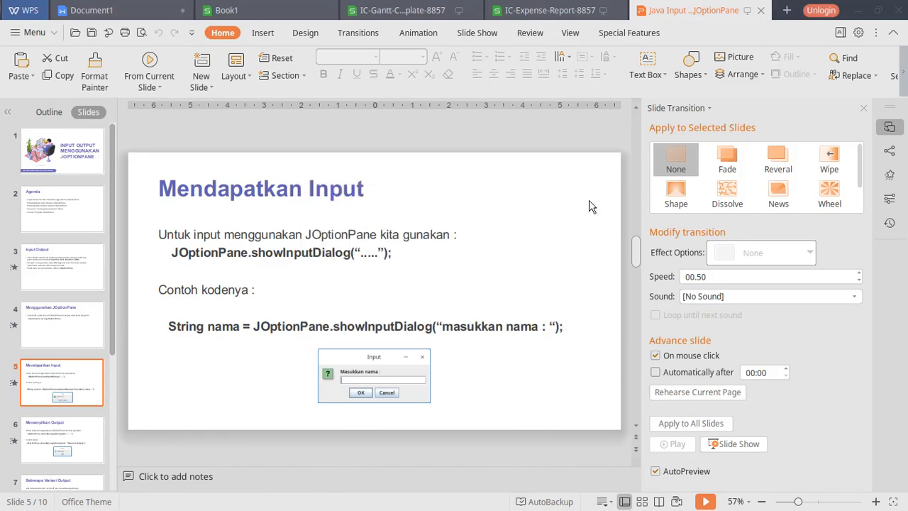
- Play the exported Java Input Output Menggunakan JOptionPane.webm from the desktop, pause and close it, and return to WPS Presentation
click(854, 10)
click(27, 28)
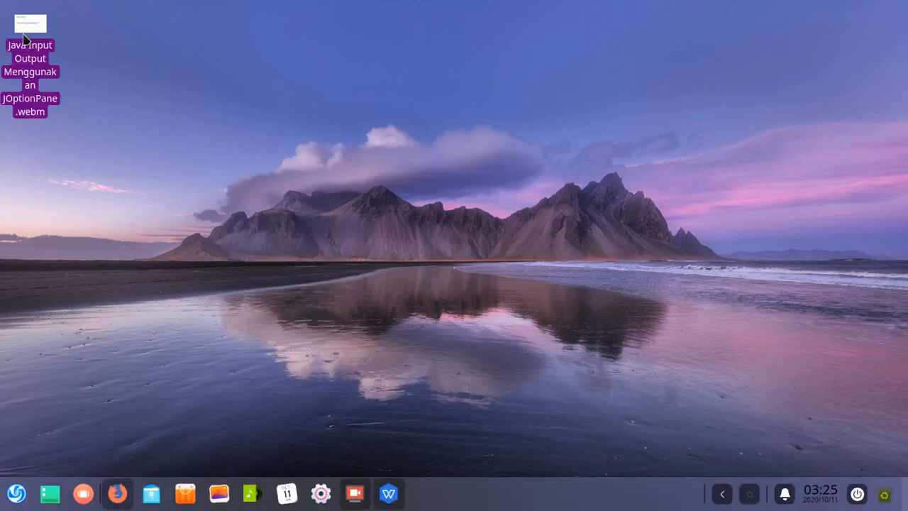
double_click(23, 34)
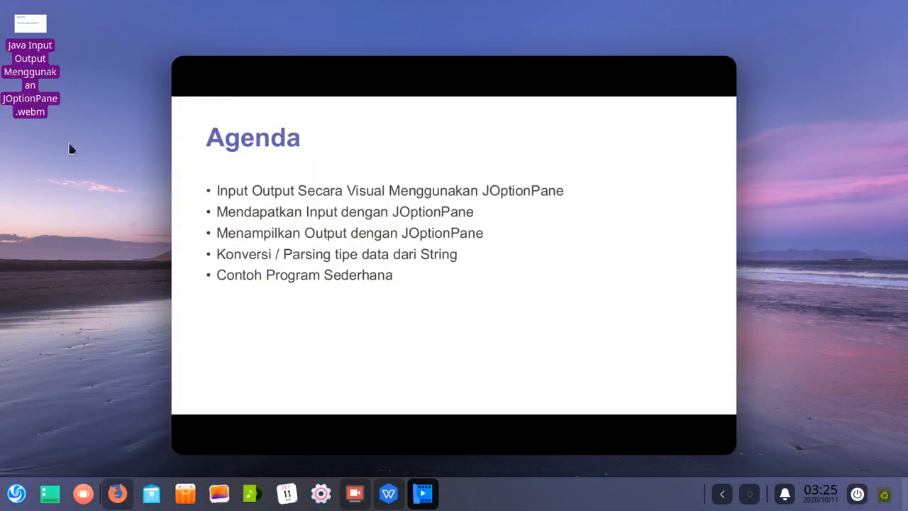
mouse_move(368, 262)
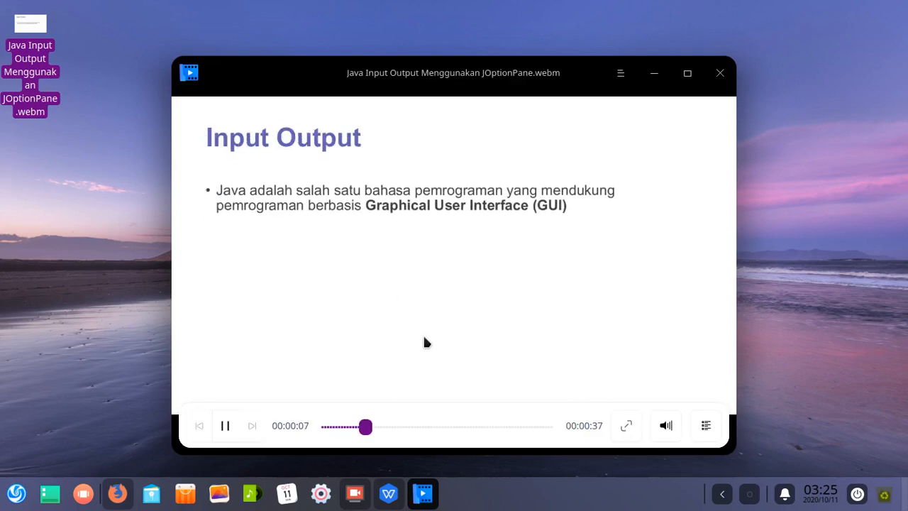
mouse_move(225, 203)
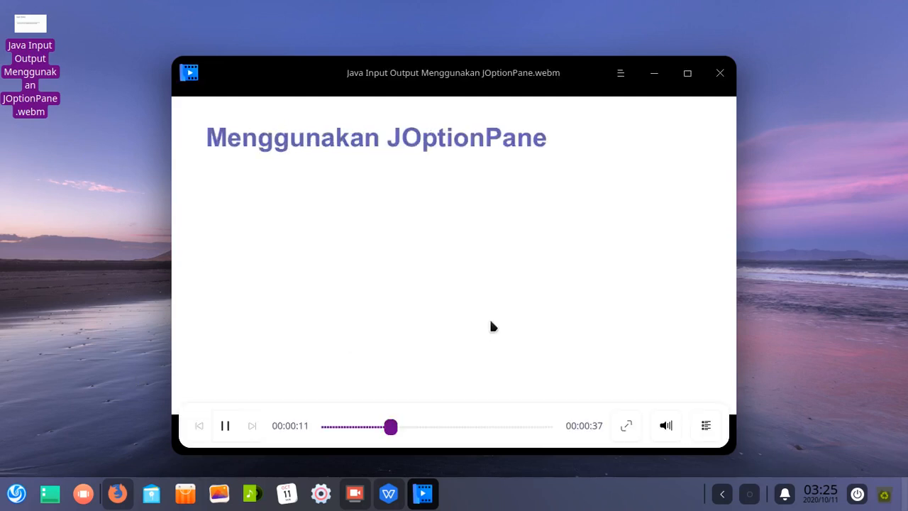
click(344, 231)
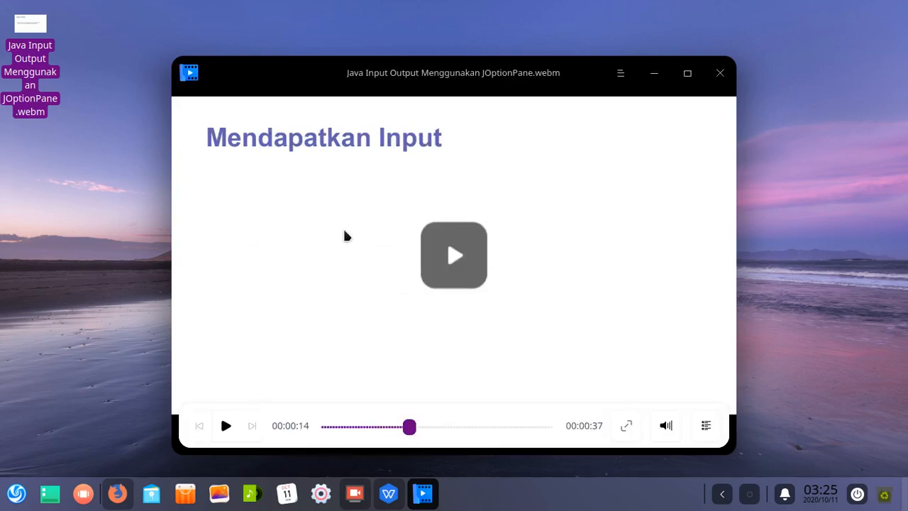
click(720, 73)
click(388, 493)
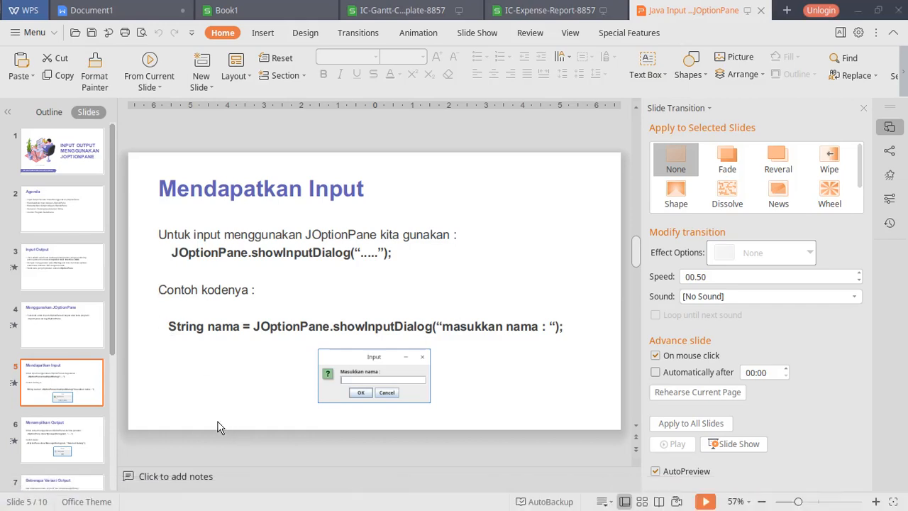
- Switch to Firefox, view the WPS Office home page and close the package selection on the Linux download page
key(Home)
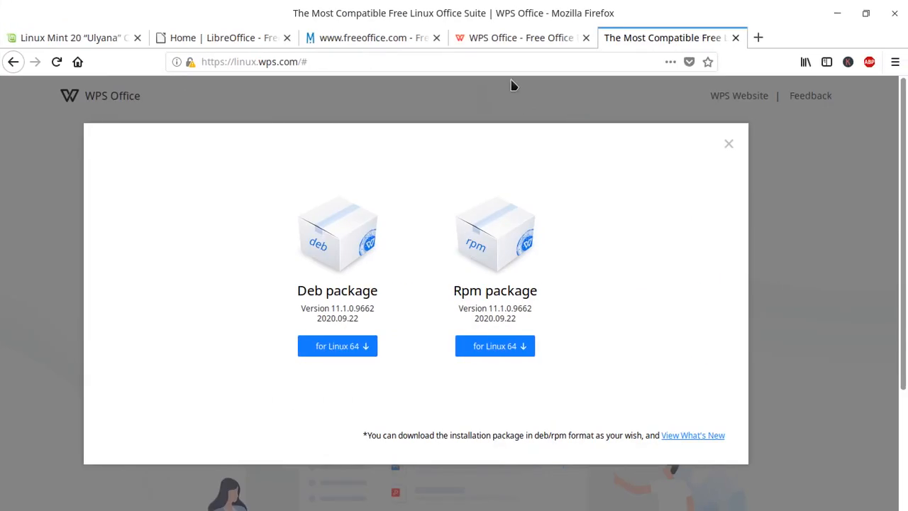
click(487, 39)
scroll(393, 189, down, 3)
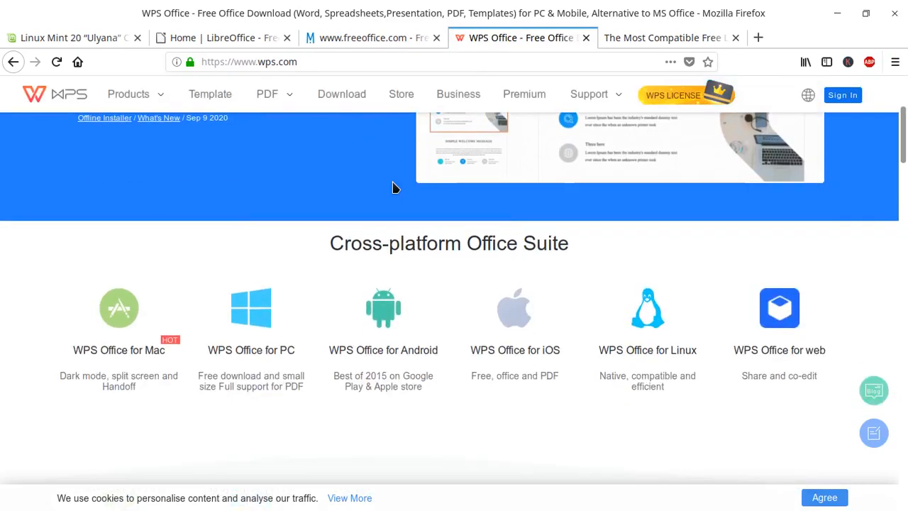
scroll(393, 188, up, 3)
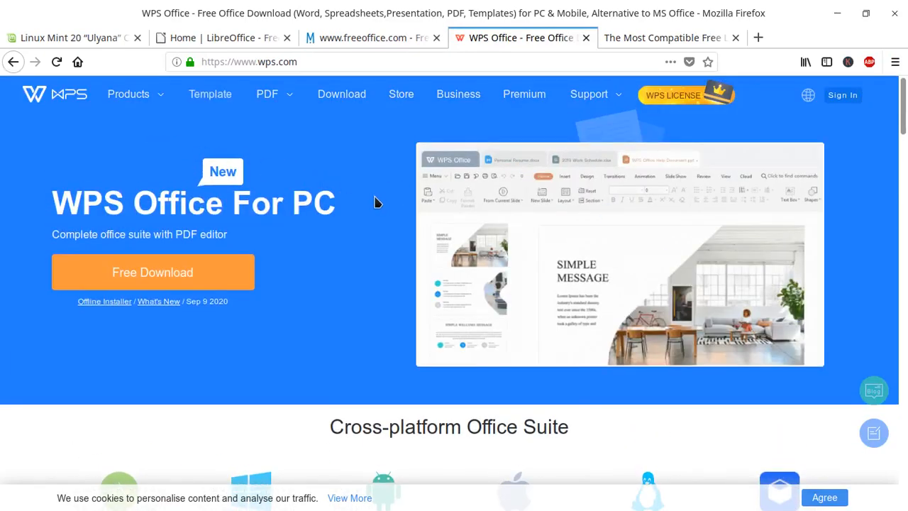
click(634, 37)
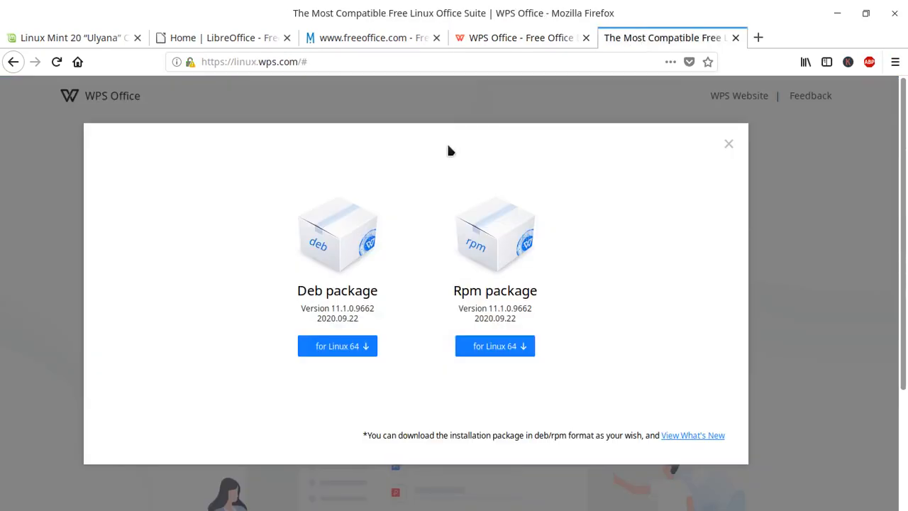
click(729, 144)
- Browse the WPS Office home page down to its templates section and back up, and return to the Linux download page
click(514, 37)
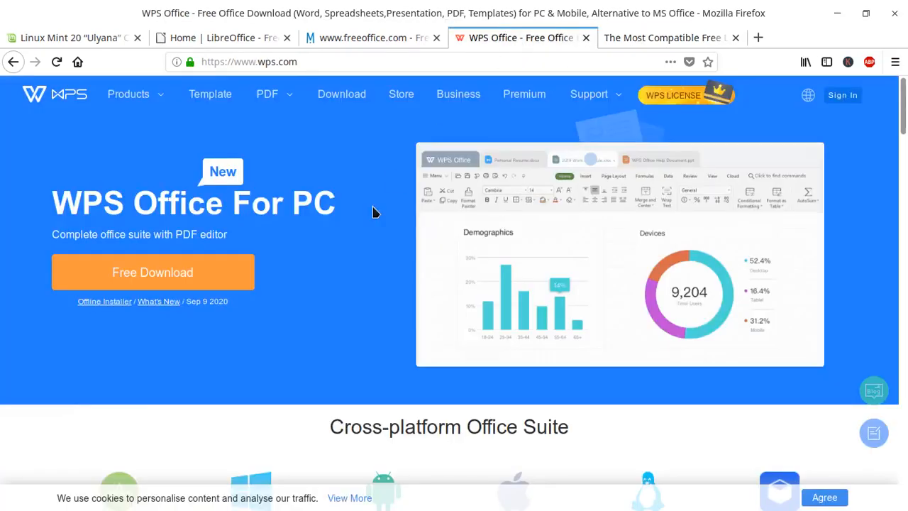
scroll(369, 213, down, 3)
scroll(366, 217, down, 5)
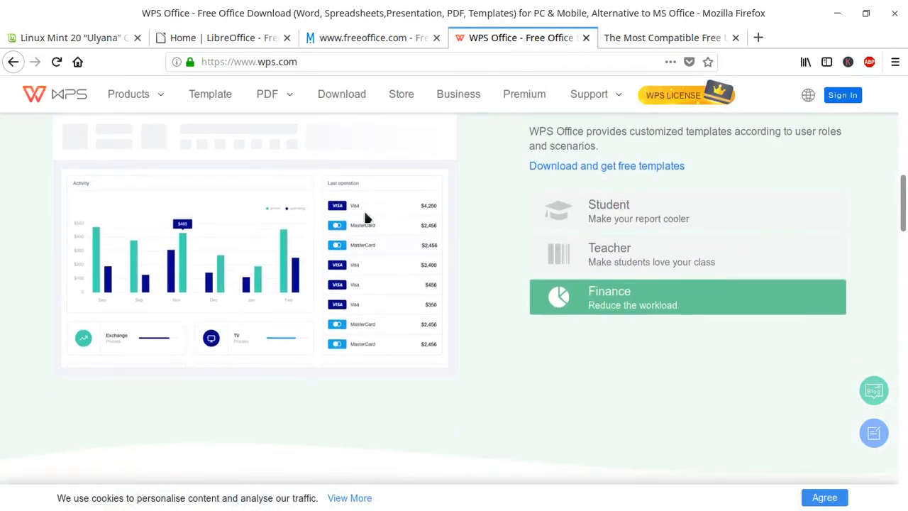
scroll(364, 217, up, 3)
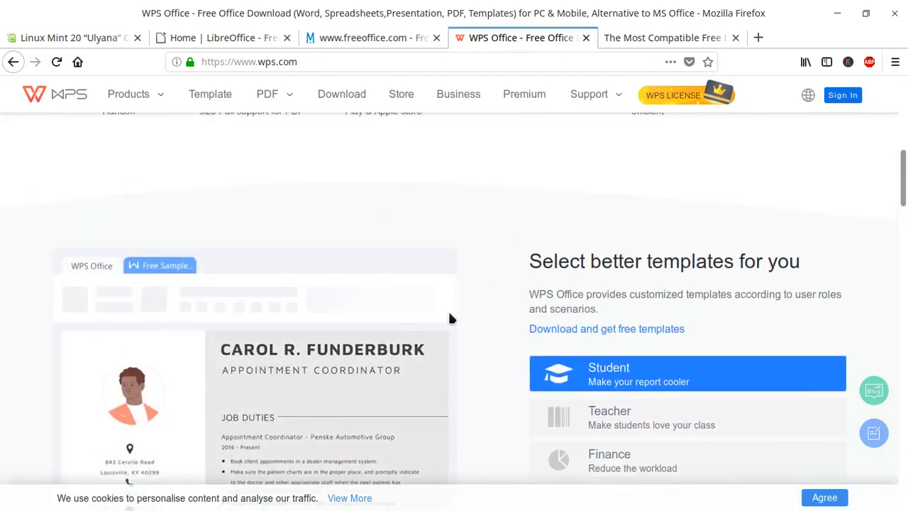
scroll(448, 315, down, 4)
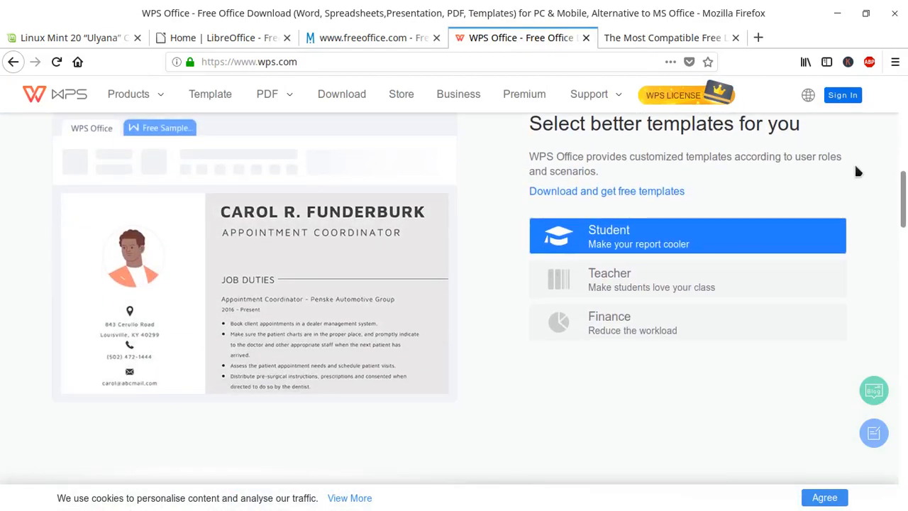
scroll(498, 185, up, 10)
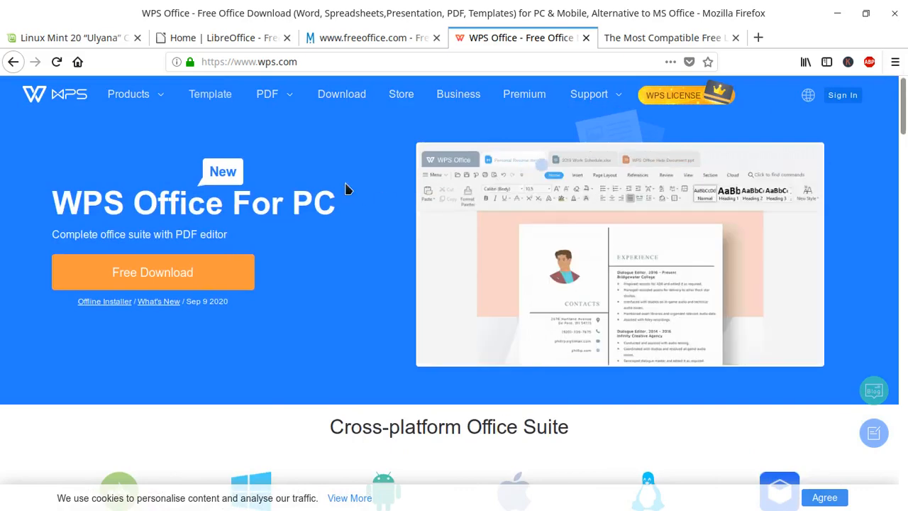
scroll(346, 189, down, 2)
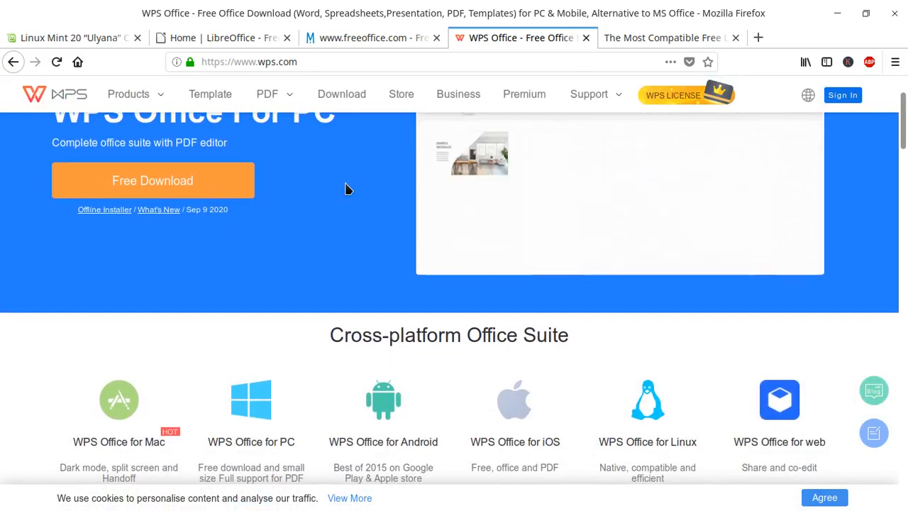
scroll(401, 222, up, 2)
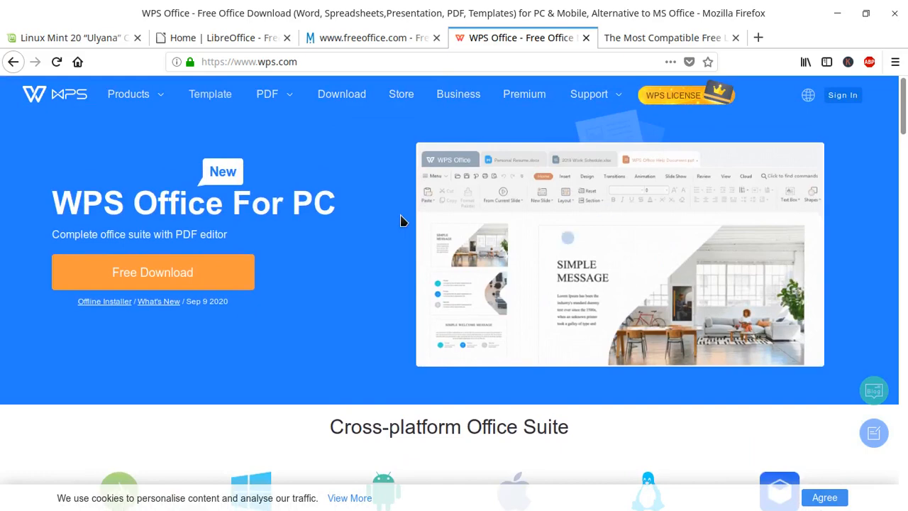
click(676, 38)
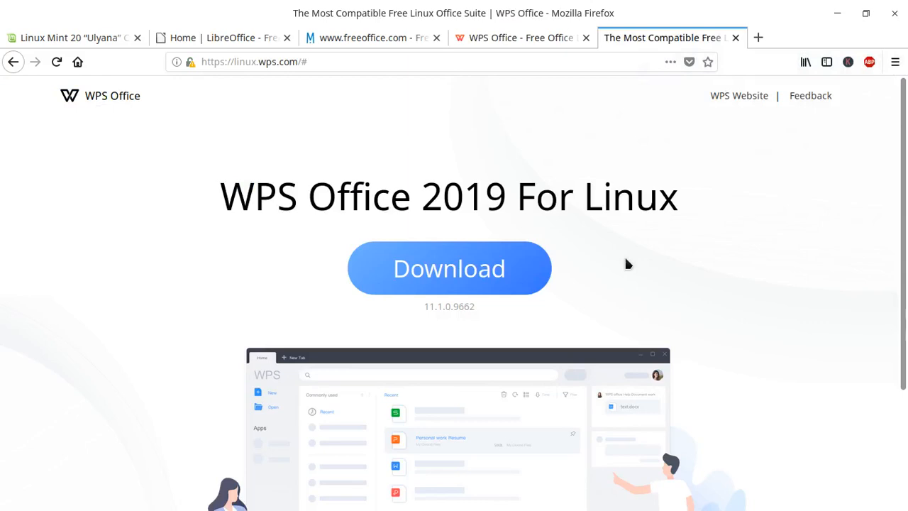
- Open a terminal, enter the command sudo apt install msttcorefonts without running it, and select the command text
key(ctrl+alt+t)
text(sudo apt in)
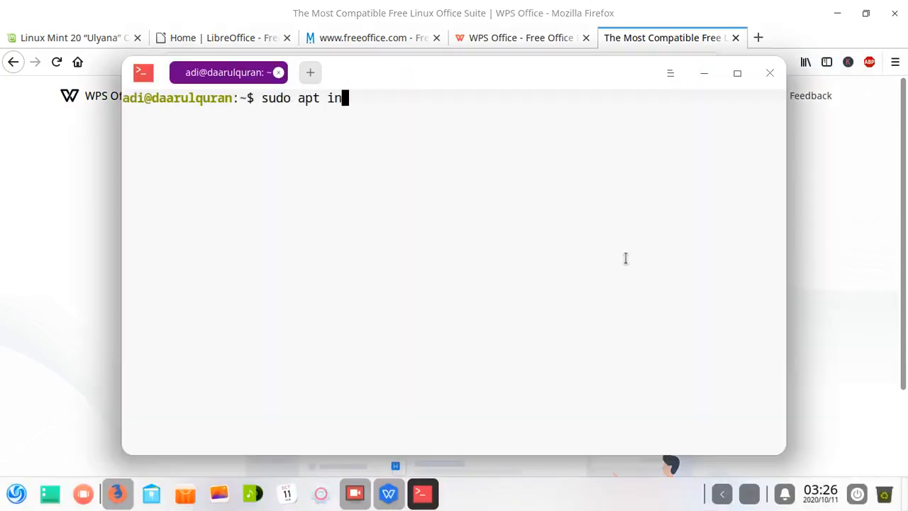
text(stall msttcorefont)
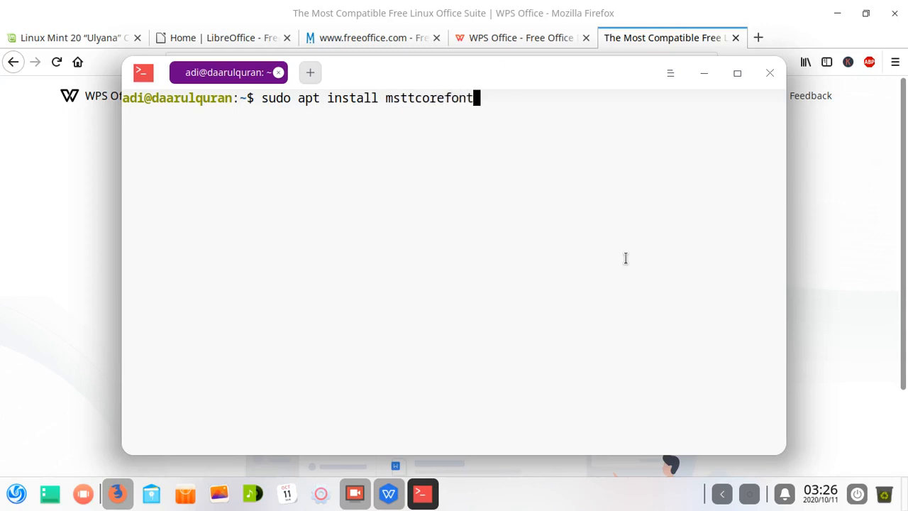
text(s)
drag(483, 98, 262, 98)
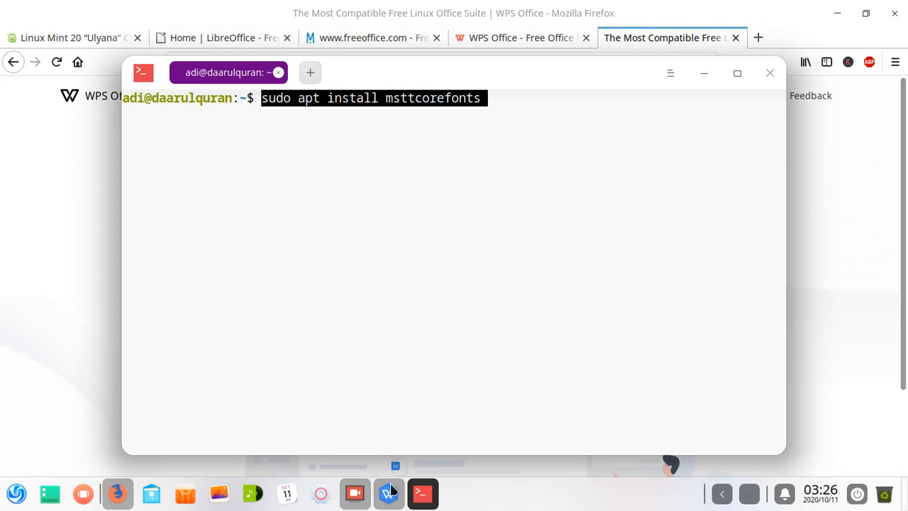
mouse_move(392, 491)
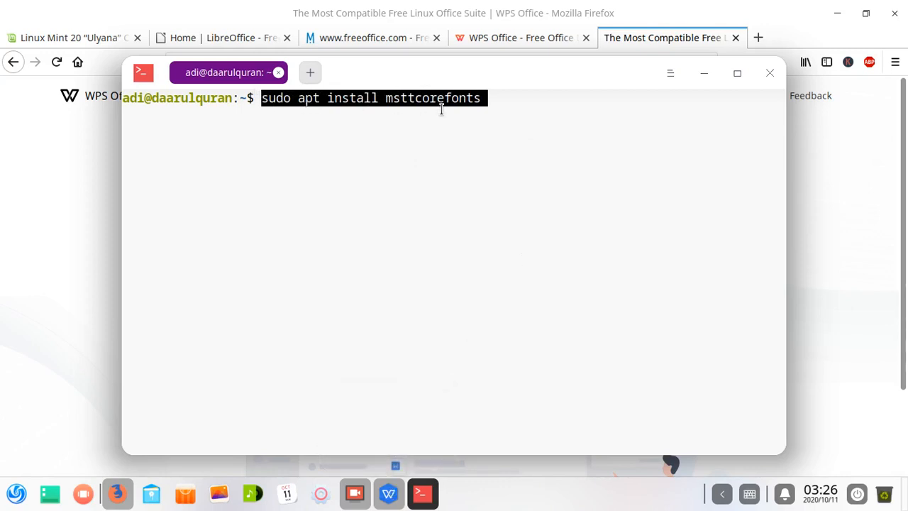
- Switch to WPS Office, view the list of available fonts in Document1, and close the list without choosing one
click(389, 493)
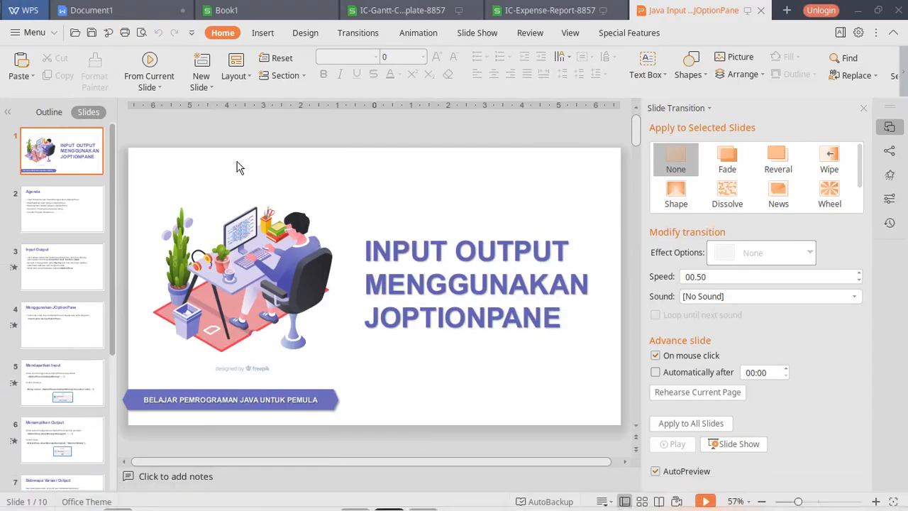
click(139, 7)
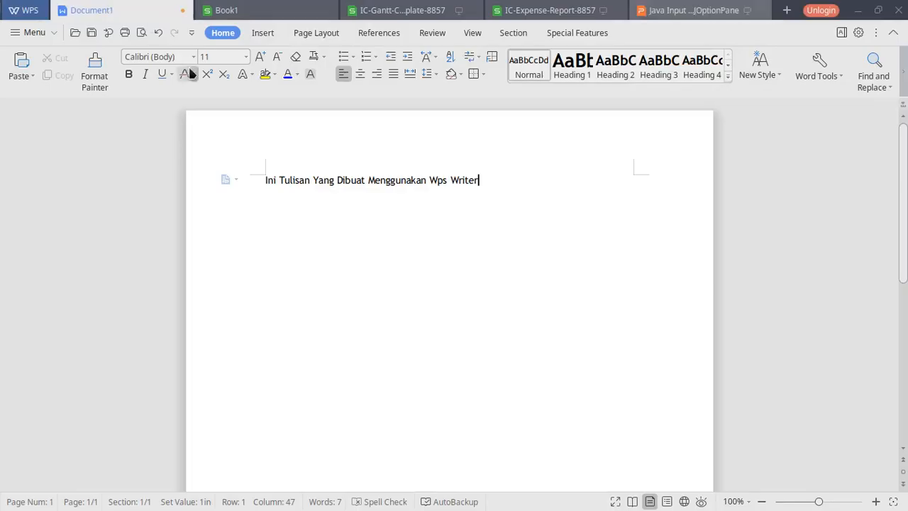
click(190, 57)
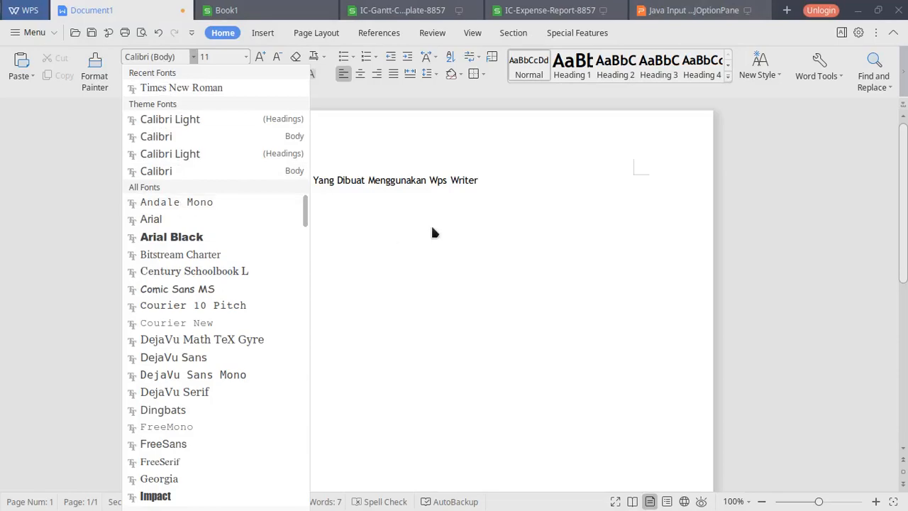
click(511, 215)
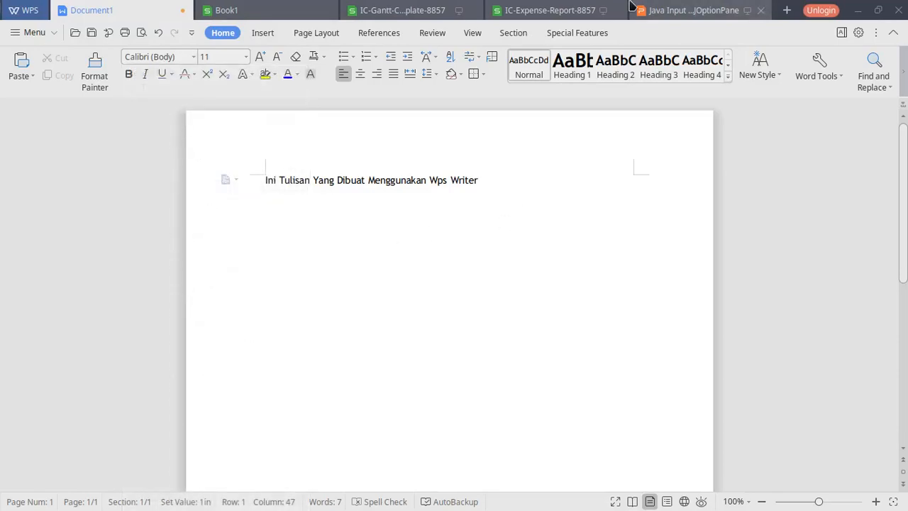
- View Book1, the Gantt chart and expense report workbooks and the Java Input Output presentation in turn, and return to Document1
click(229, 9)
click(361, 8)
click(534, 6)
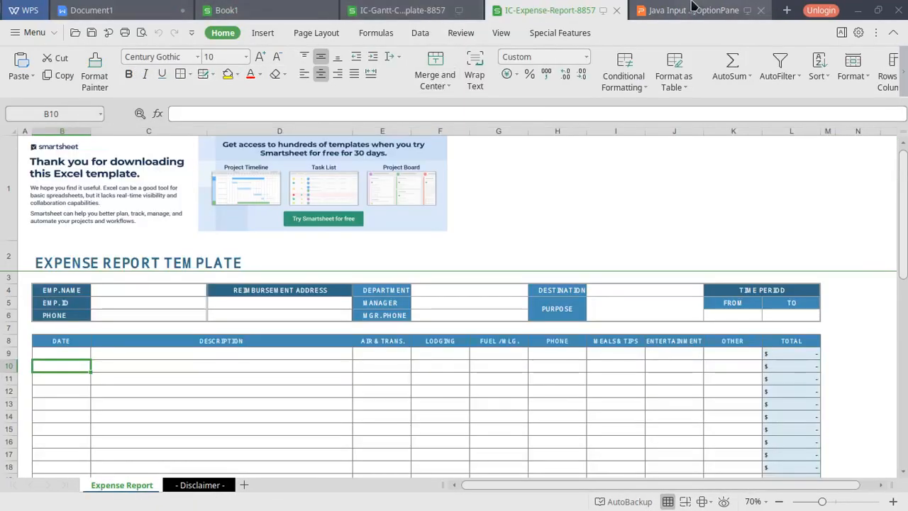
click(689, 9)
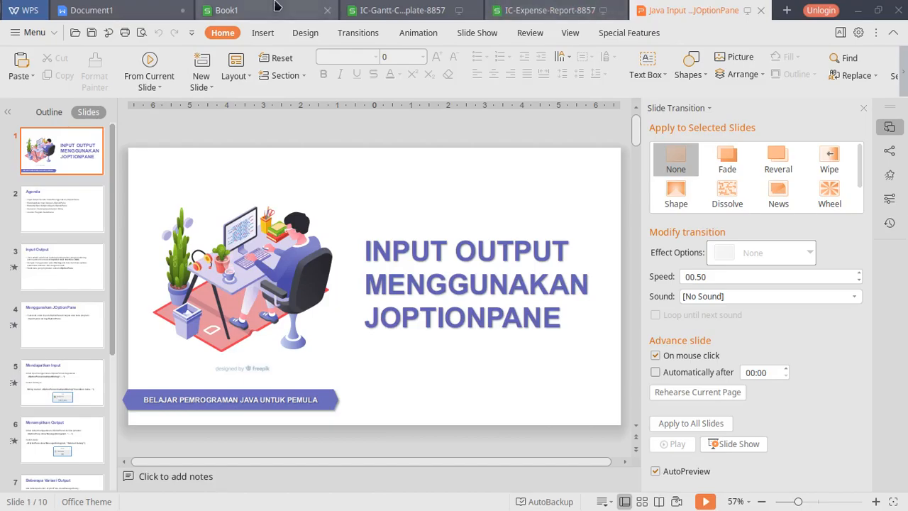
click(117, 9)
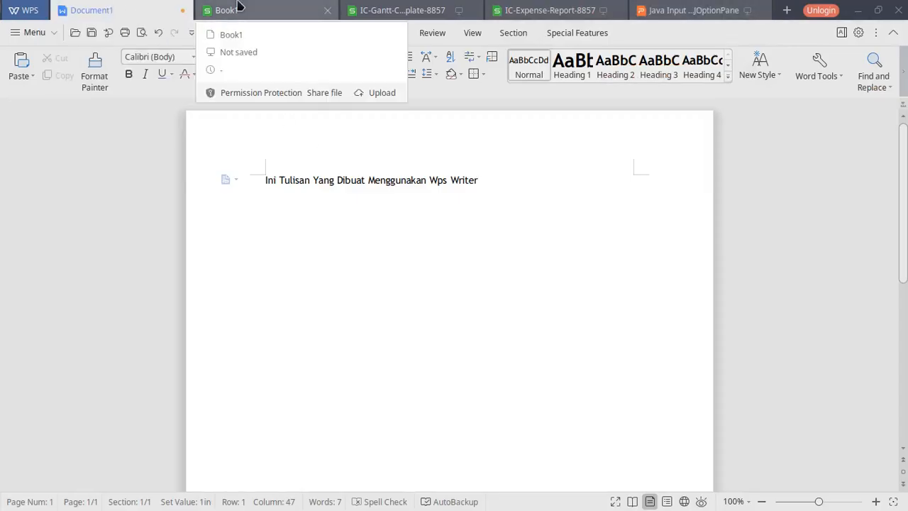
key(super)
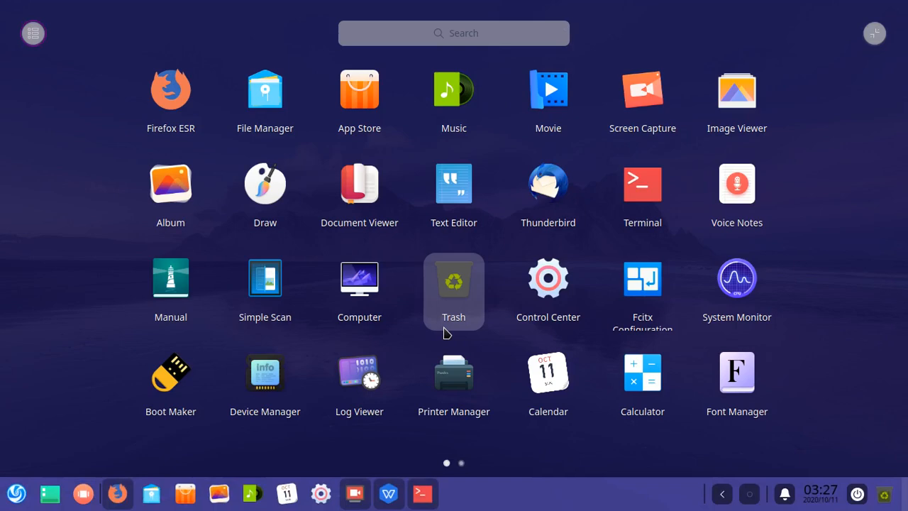
key(super)
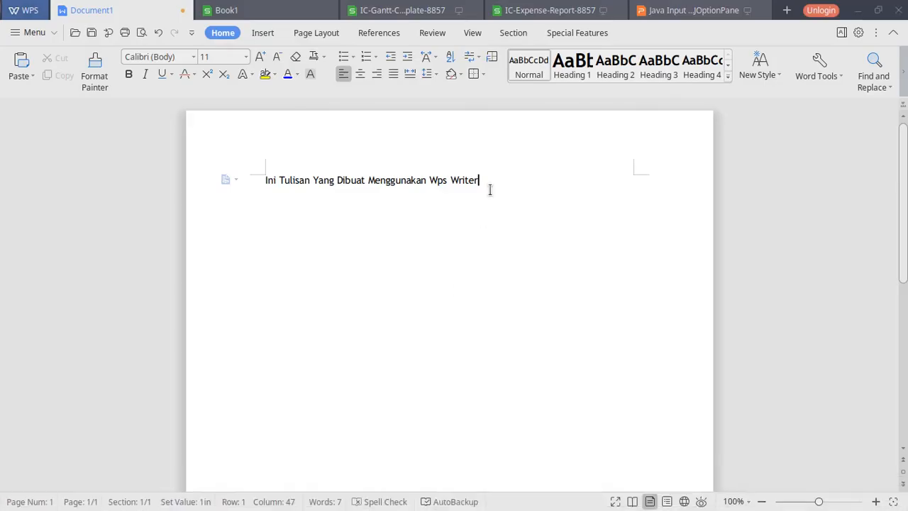
key(super)
key(super)
- View the Gantt chart workbook and the IC-Expense-Report-8857 workbook again, ending on the Java Input Output presentation
click(389, 10)
mouse_move(568, 5)
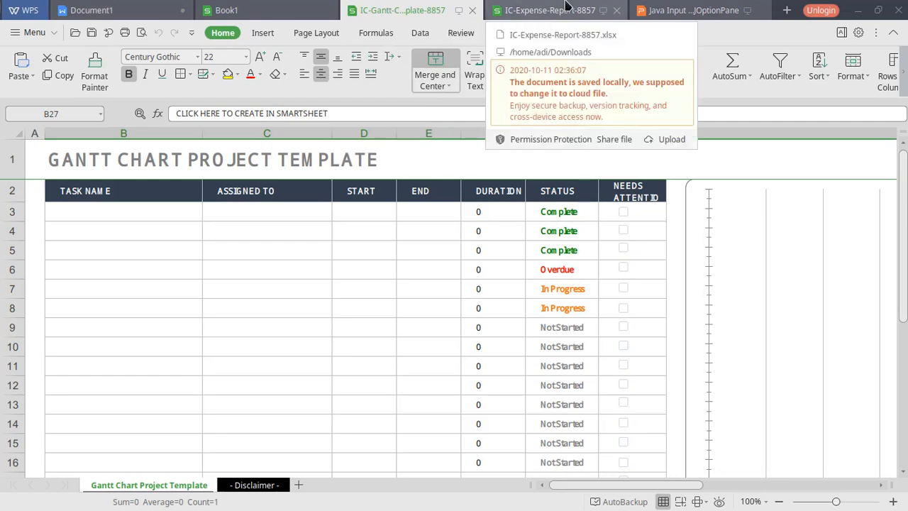
click(568, 6)
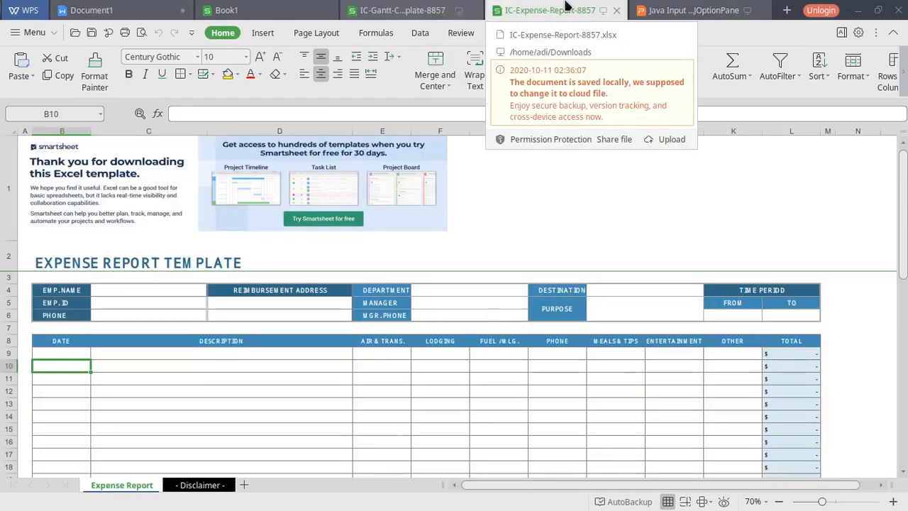
click(691, 8)
mouse_move(692, 6)
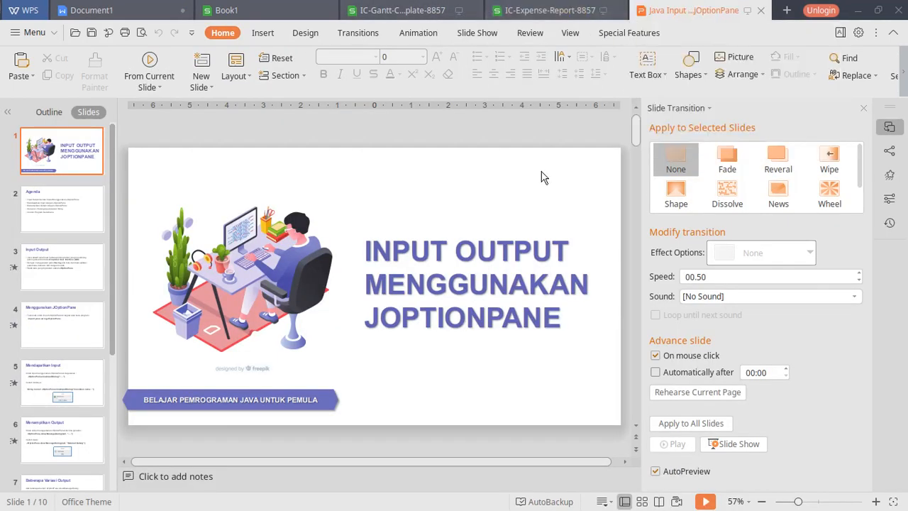